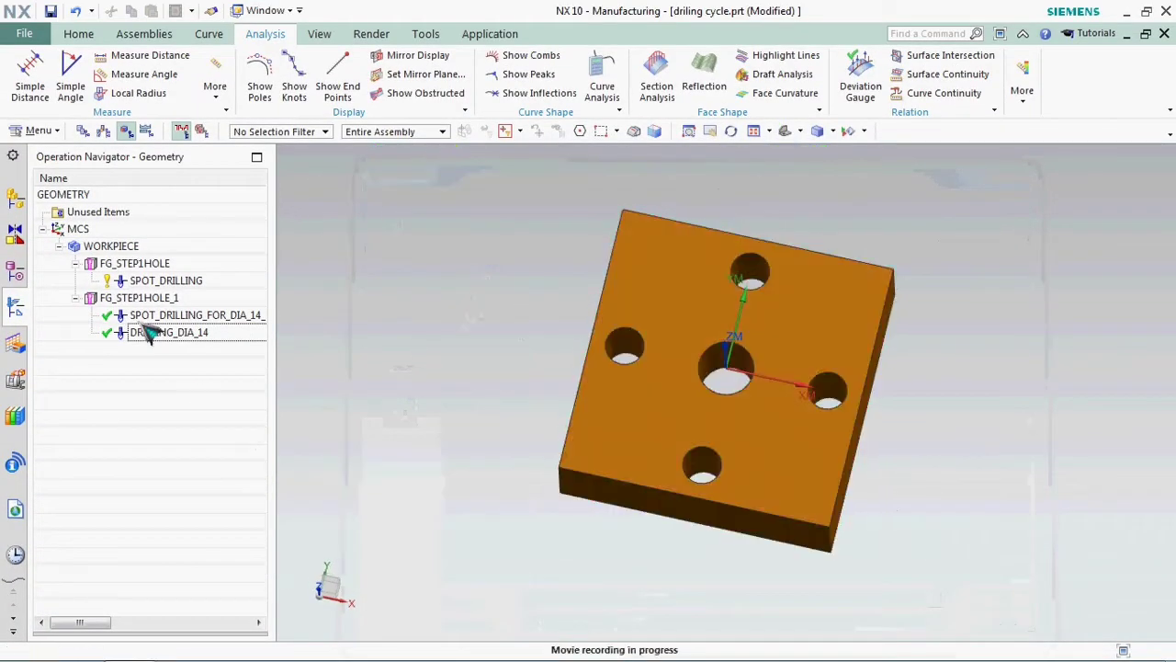
Measure the diameter of the part's central hole
left_click(214, 84)
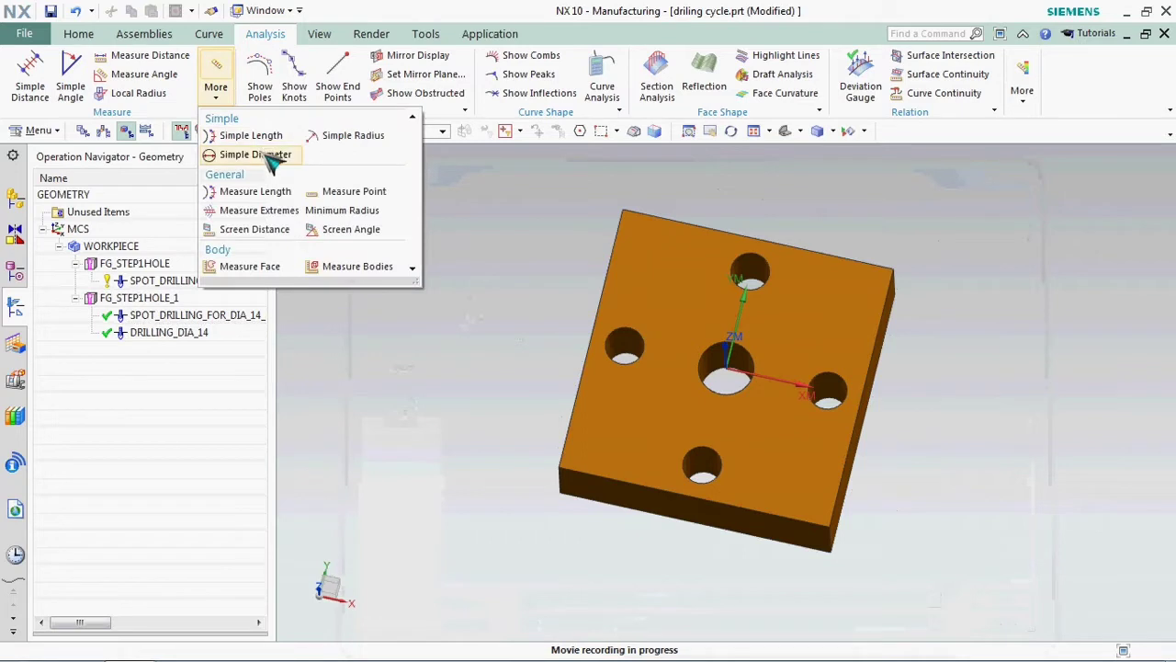
left_click(267, 154)
left_click(719, 356)
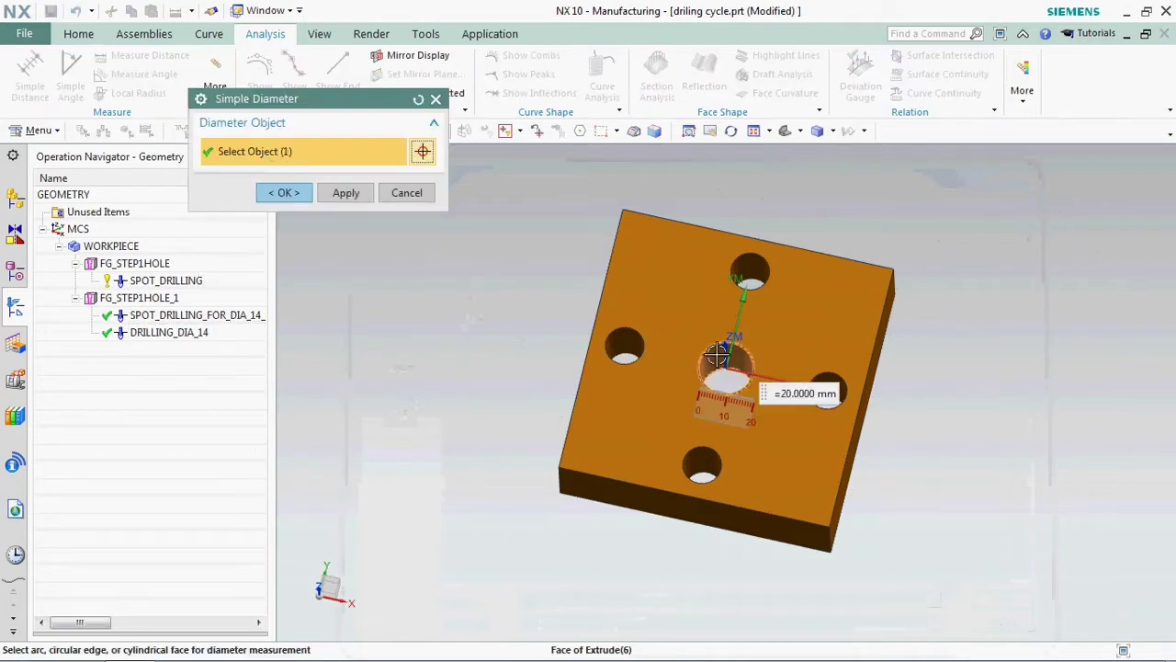
left_click(407, 193)
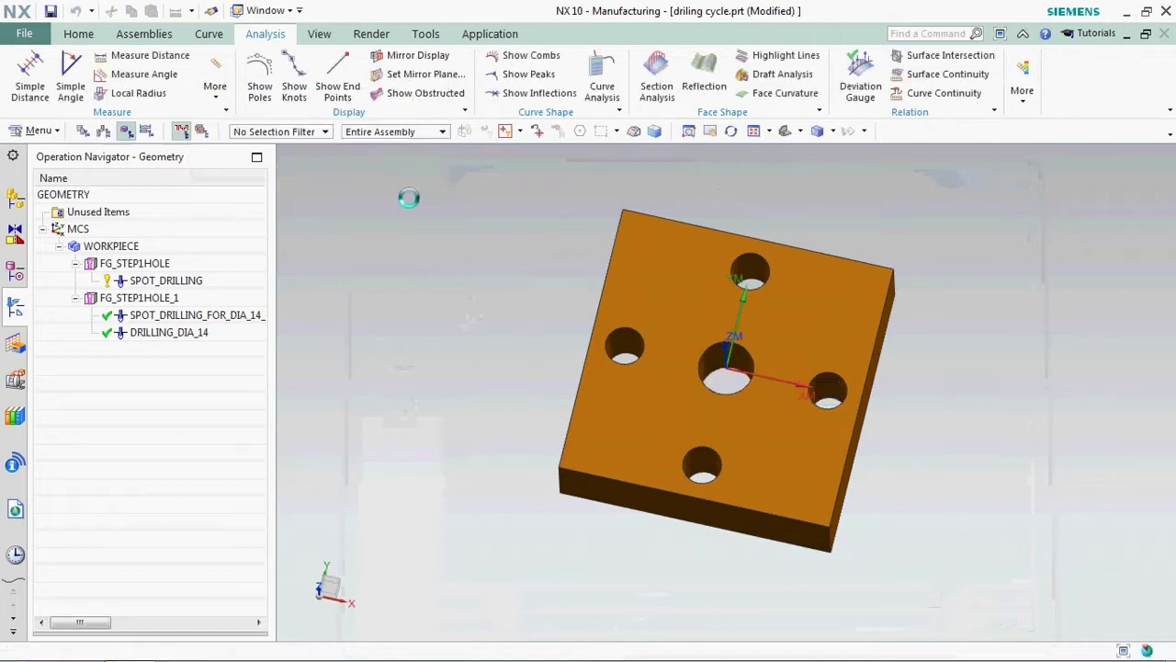
Insert a hole_making Drilling operation after SPOT_DRILLING, named DRILLING_DIA_19
left_click(179, 281)
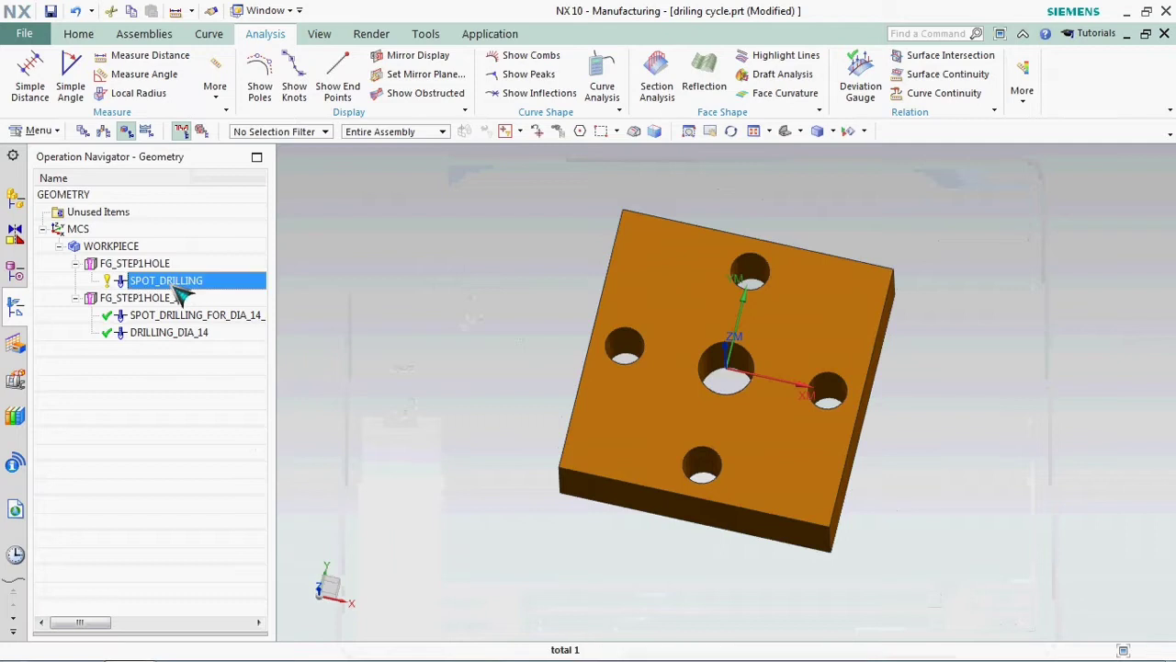
right_click(182, 291)
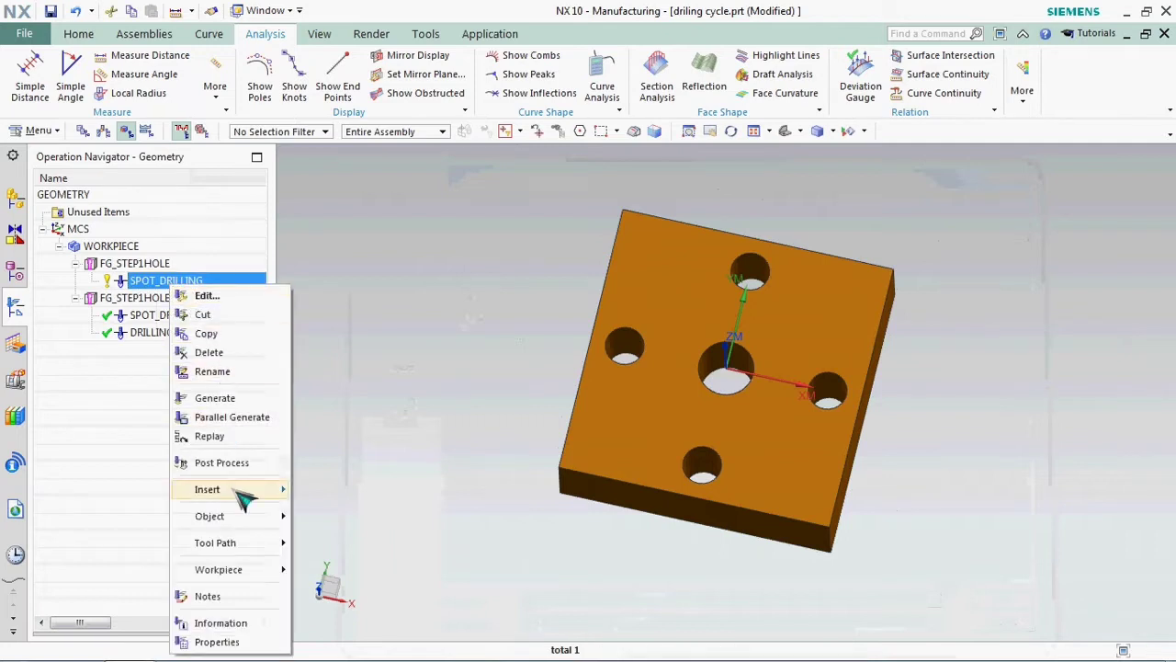
mouse_move(242, 492)
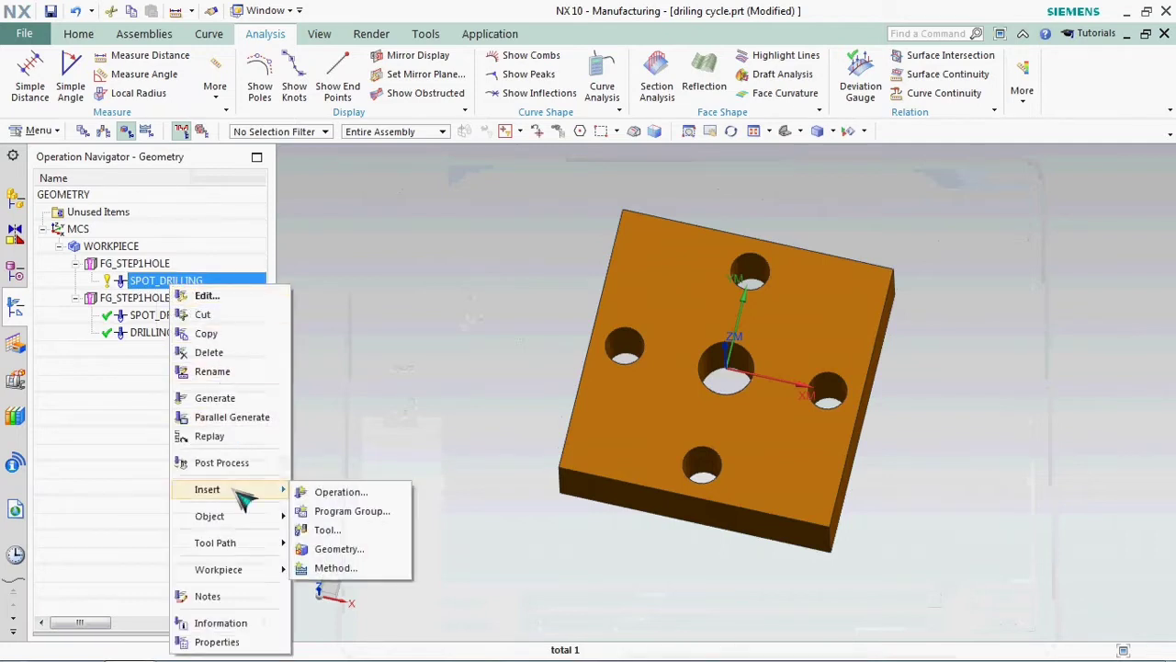
left_click(396, 497)
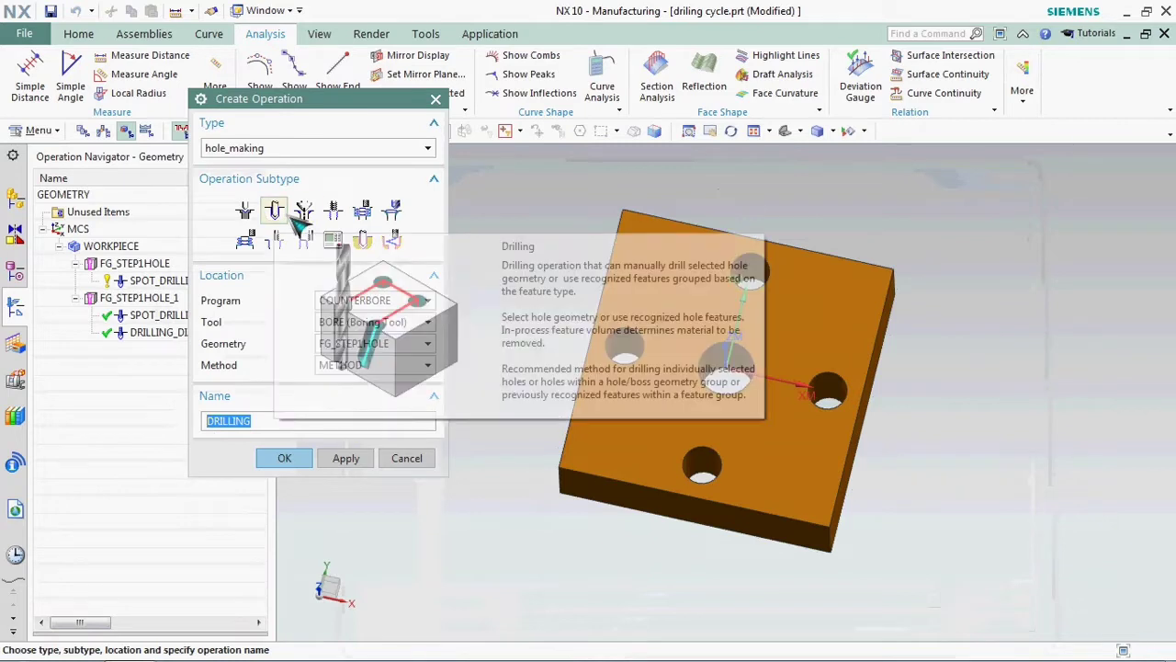
left_click(271, 420)
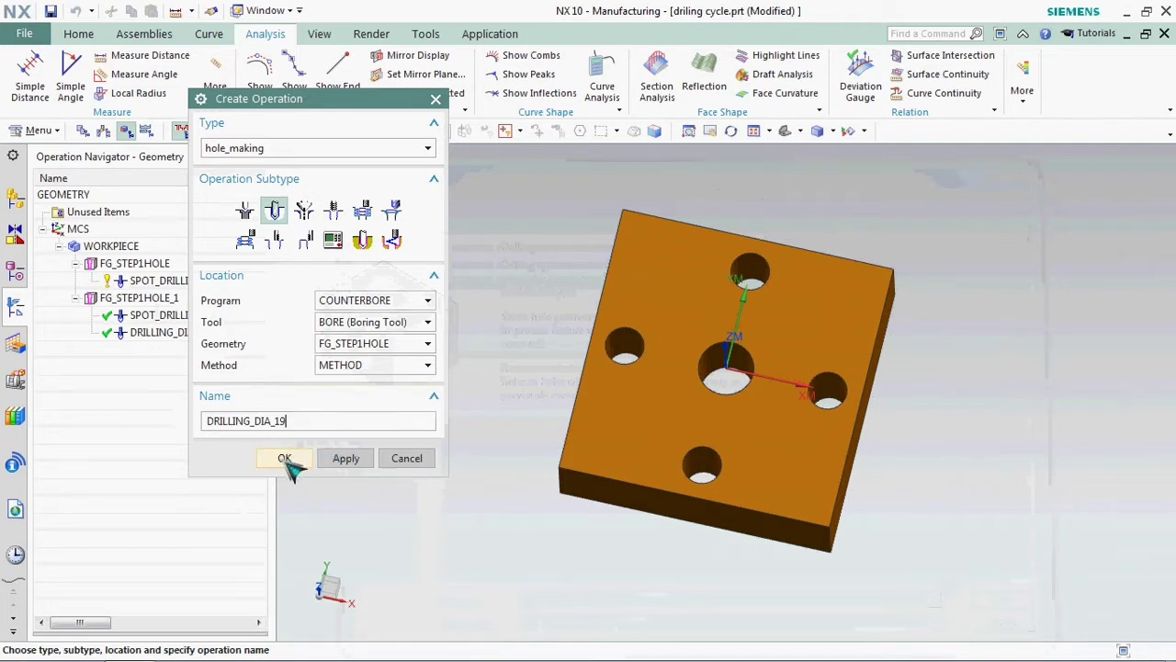
left_click(285, 458)
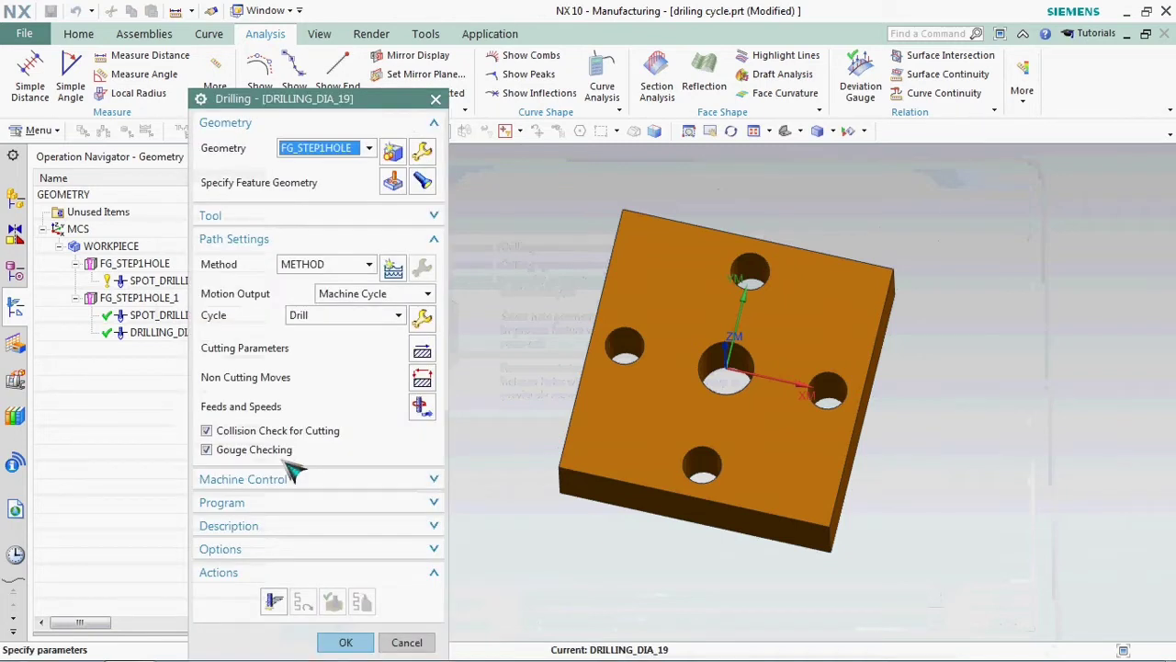
Assign the STD_DRILL_DIA_19 drill as the operation's tool
left_click(407, 218)
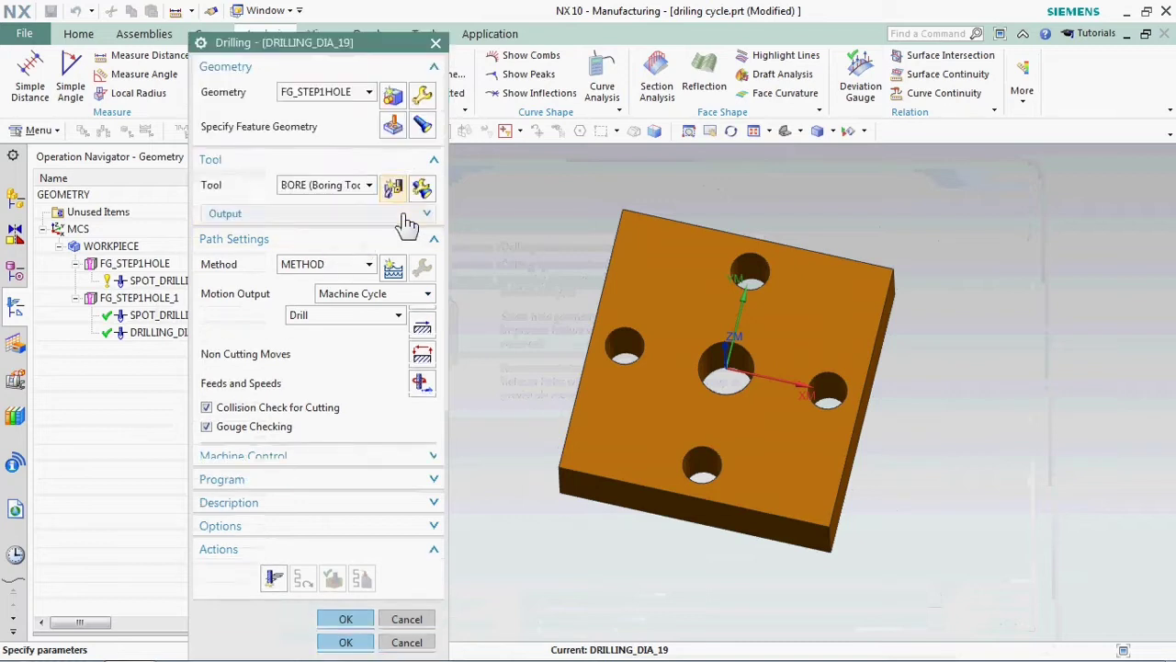
left_click(370, 161)
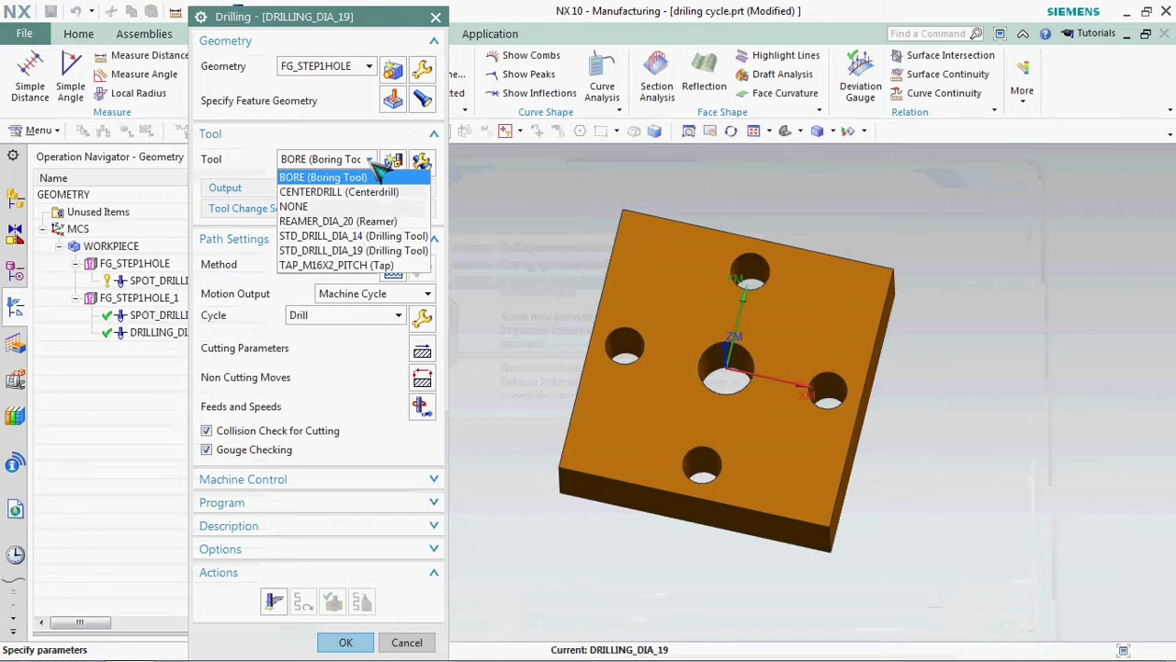
left_click(395, 251)
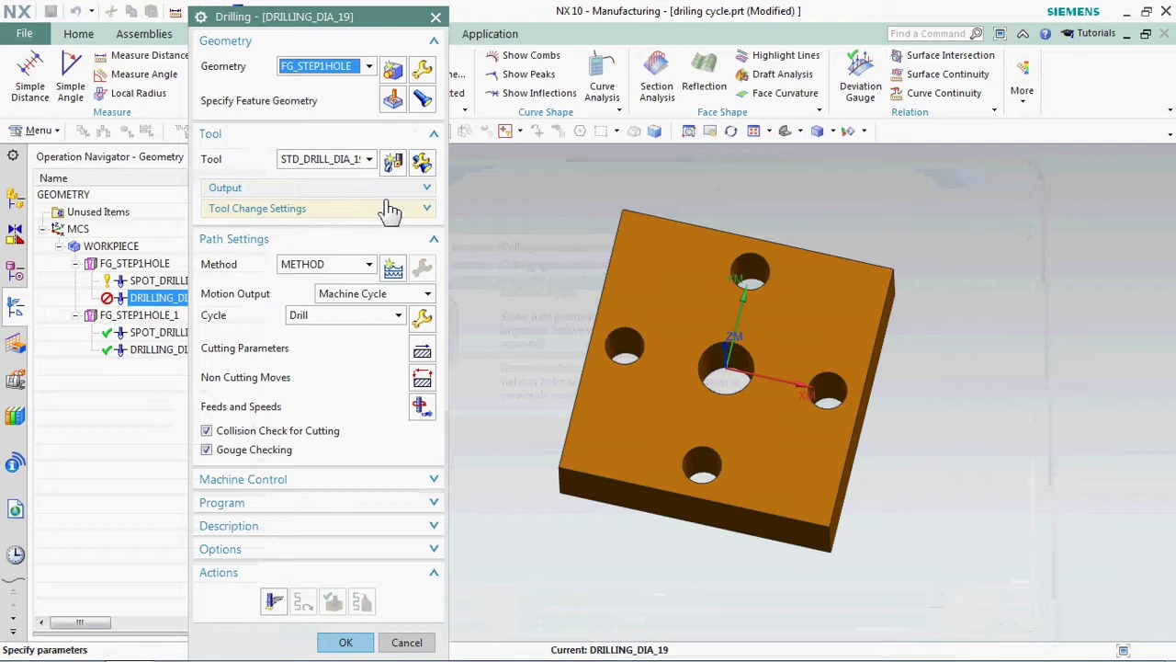
Confirm the feature geometry: one 19 mm hole, 30 mm deep, Through
left_click(422, 99)
middle_click_drag(537, 336, 561, 297)
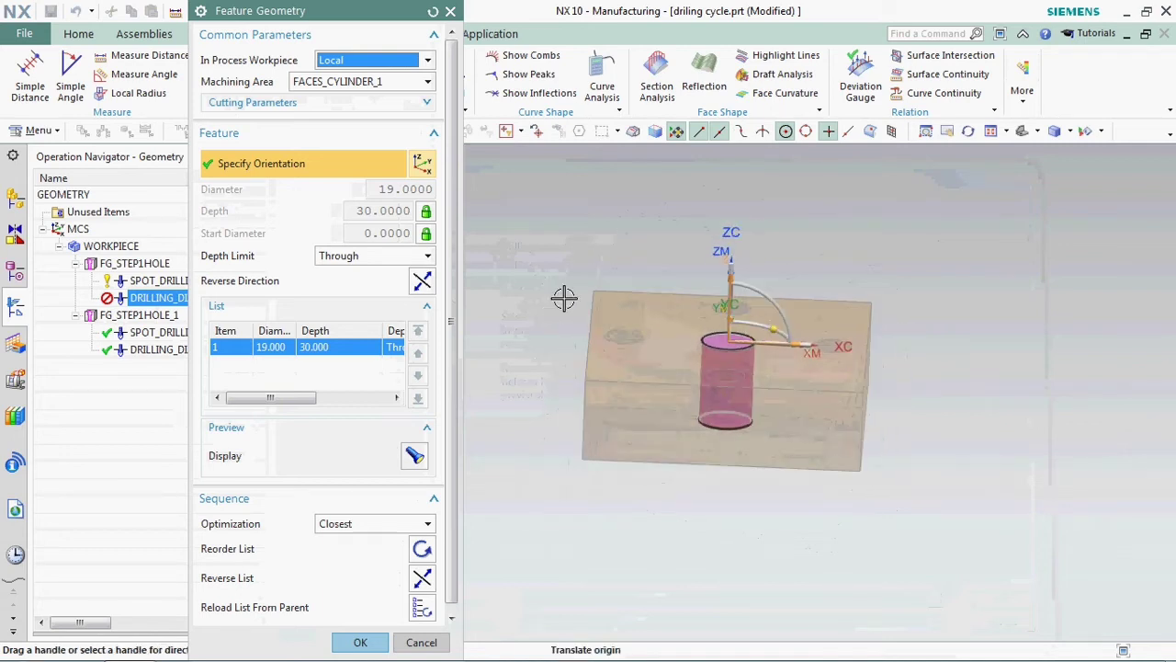
left_click(359, 643)
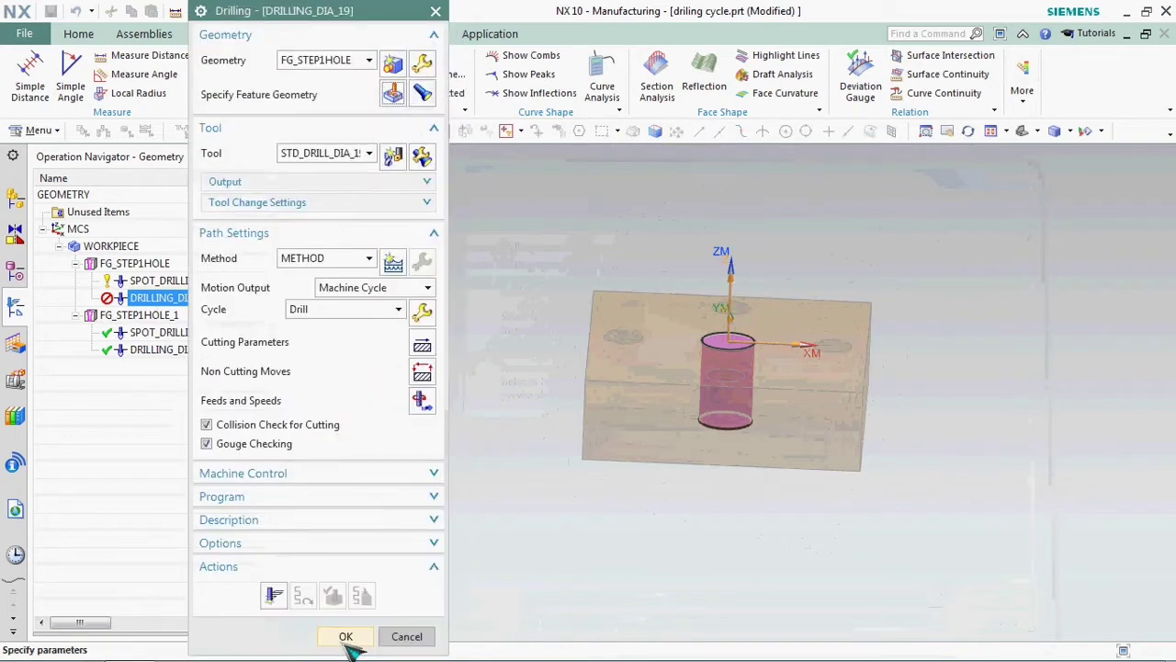
left_click(397, 313)
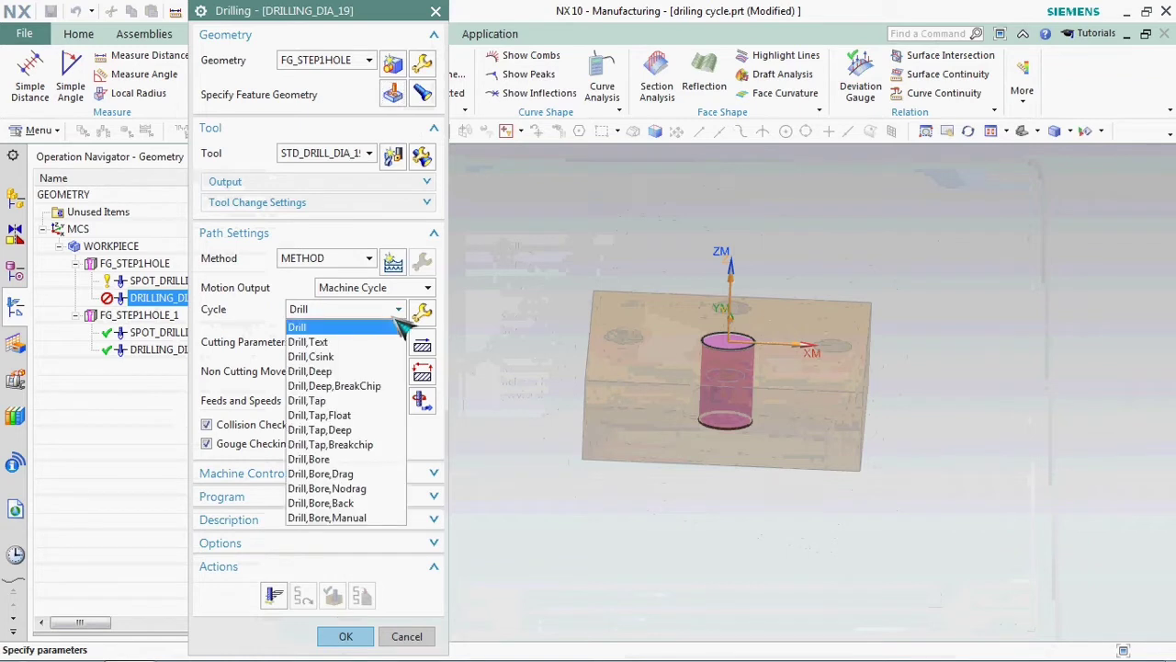
Use the Drill,Deep,BreakChip cycle with surface speed 20 and feed per tooth 0.05 (335 rpm, 33.5 mmpm)
left_click(400, 385)
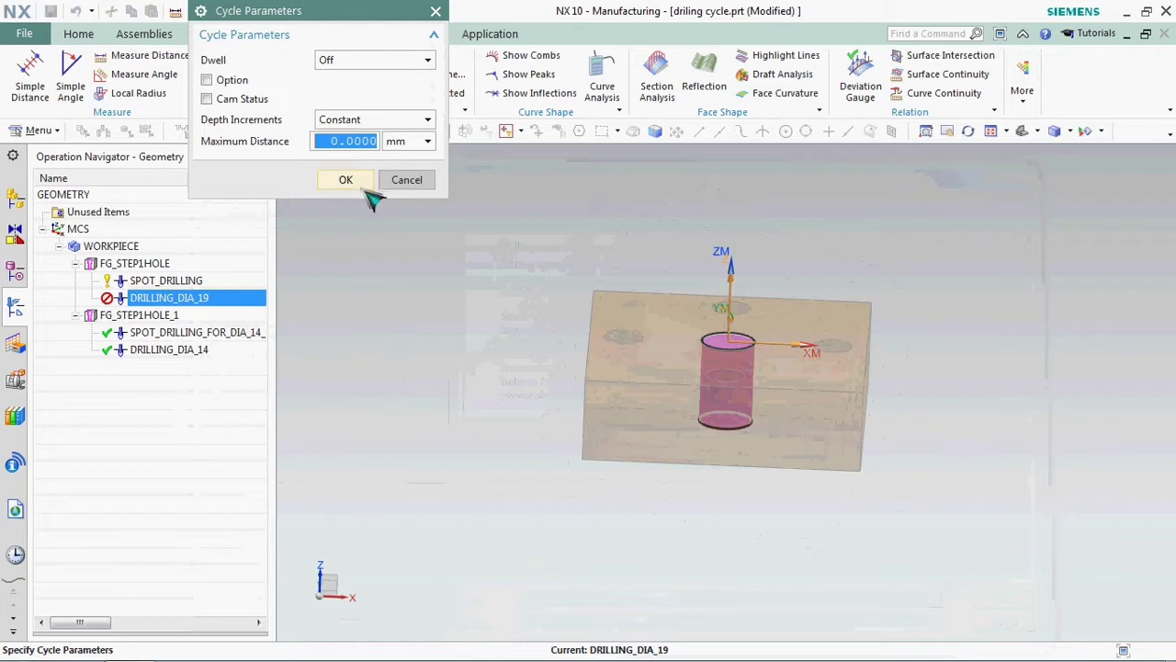
left_click(354, 181)
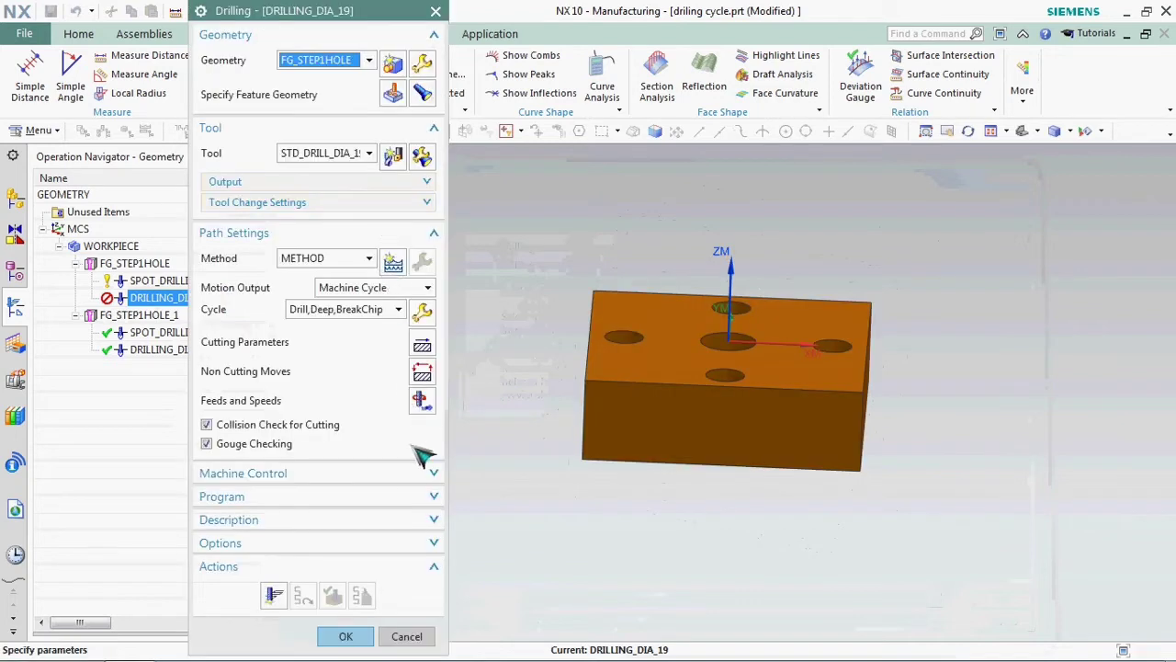
left_click(422, 404)
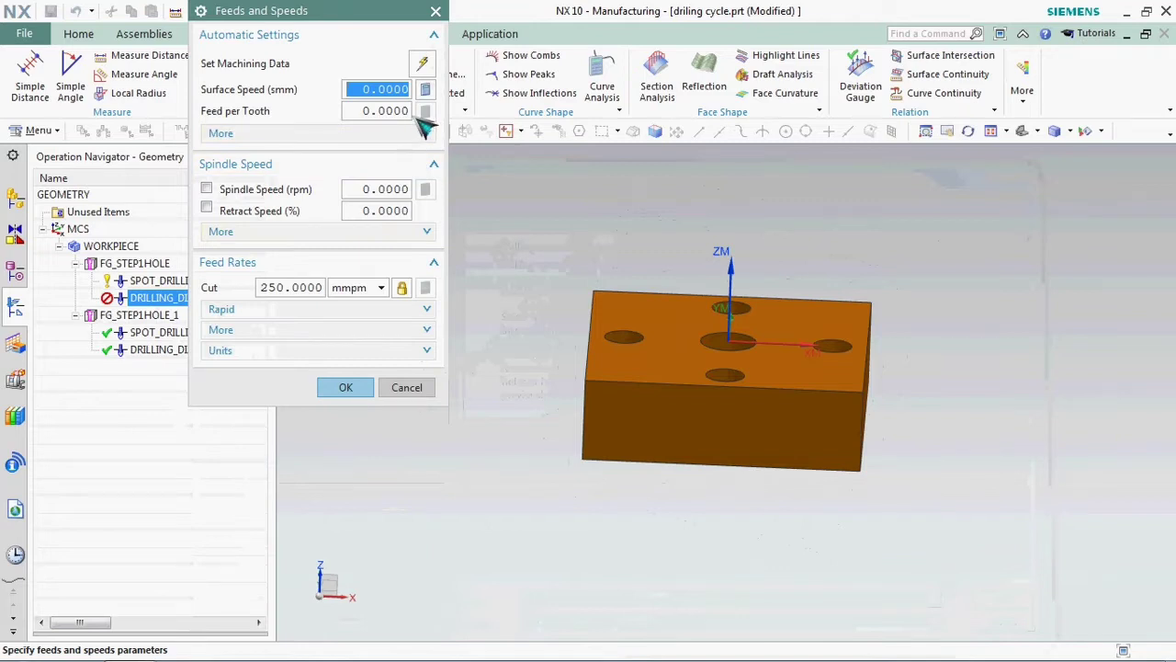
type("20")
key("Tab")
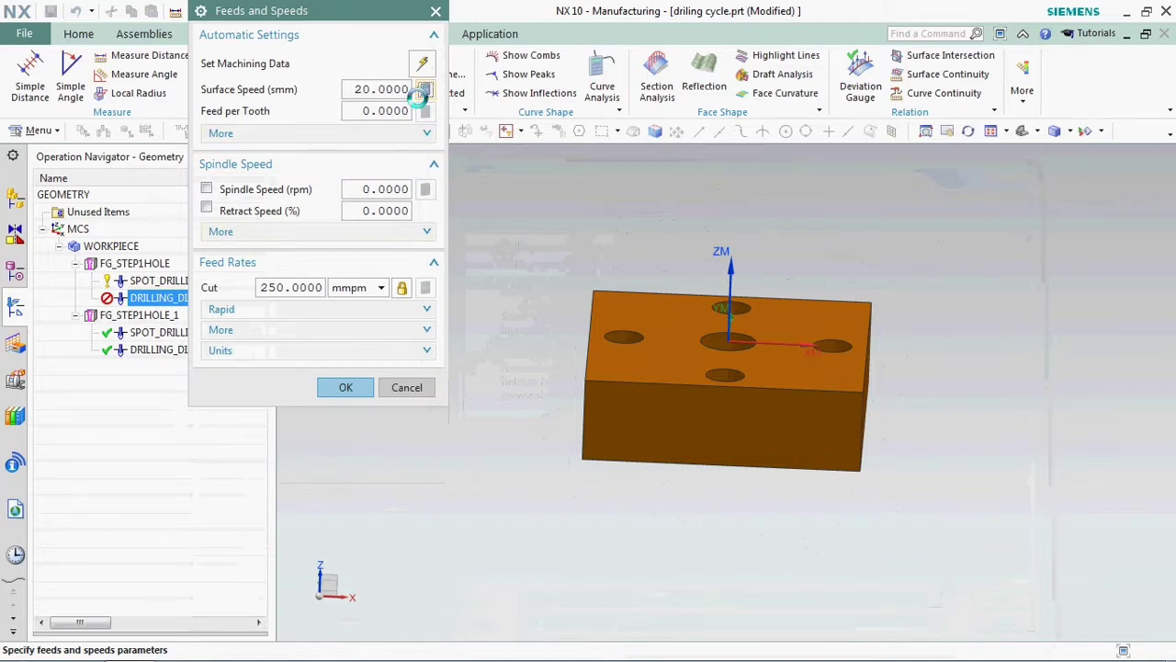
type("0")
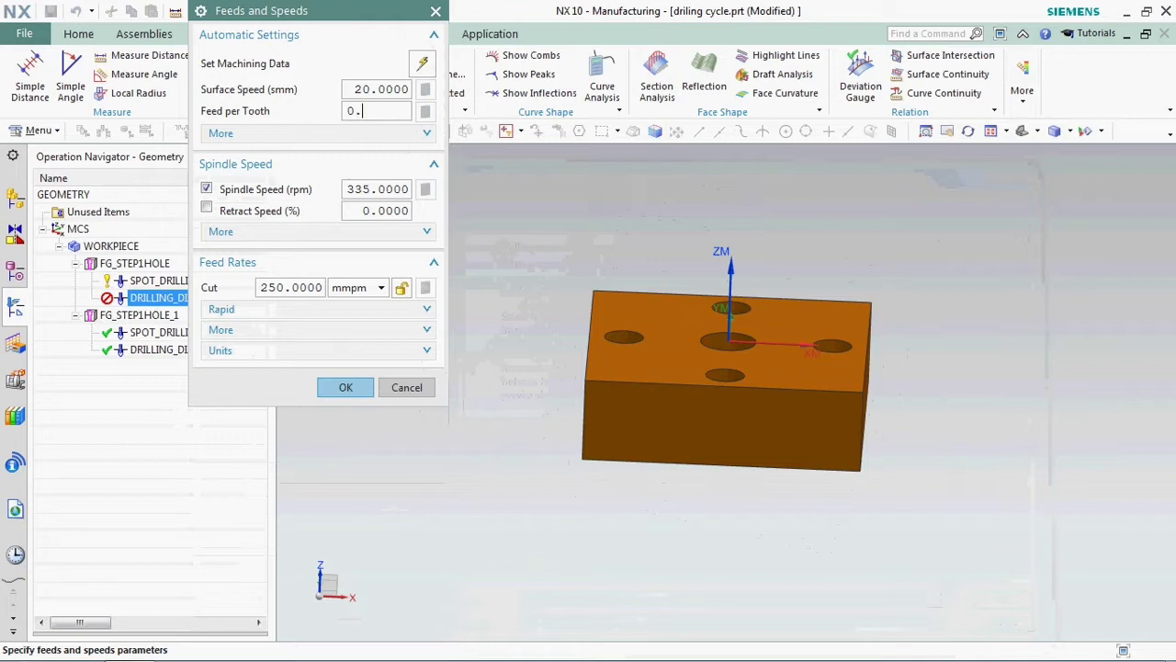
type(".05")
key("Return")
left_click(425, 110)
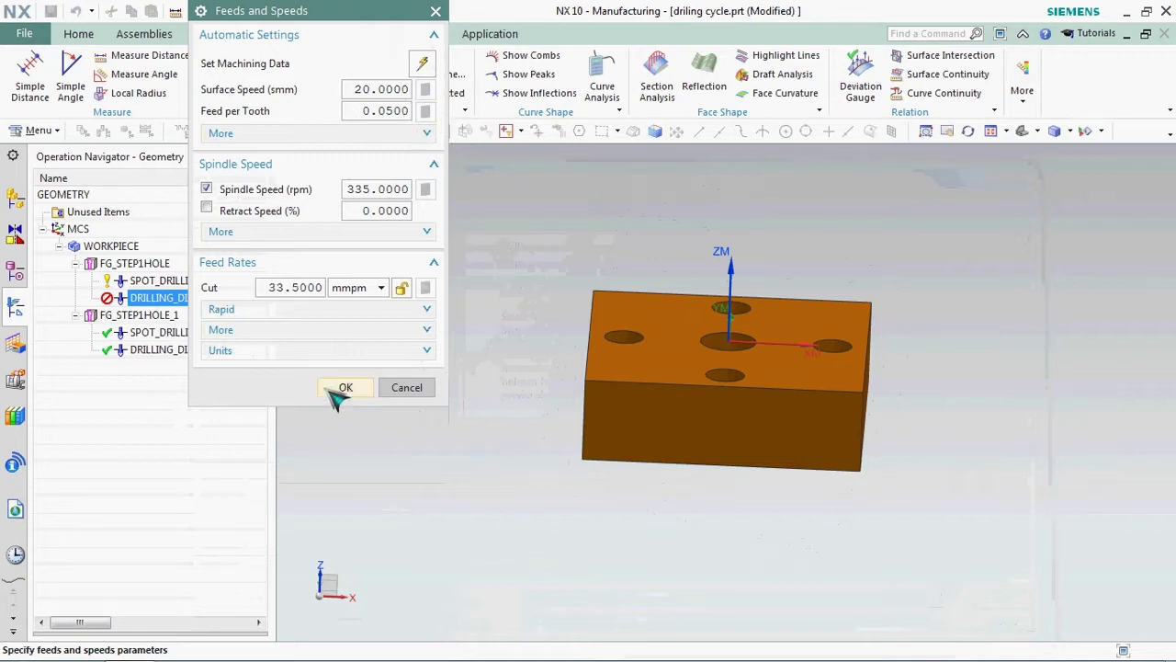
left_click(340, 387)
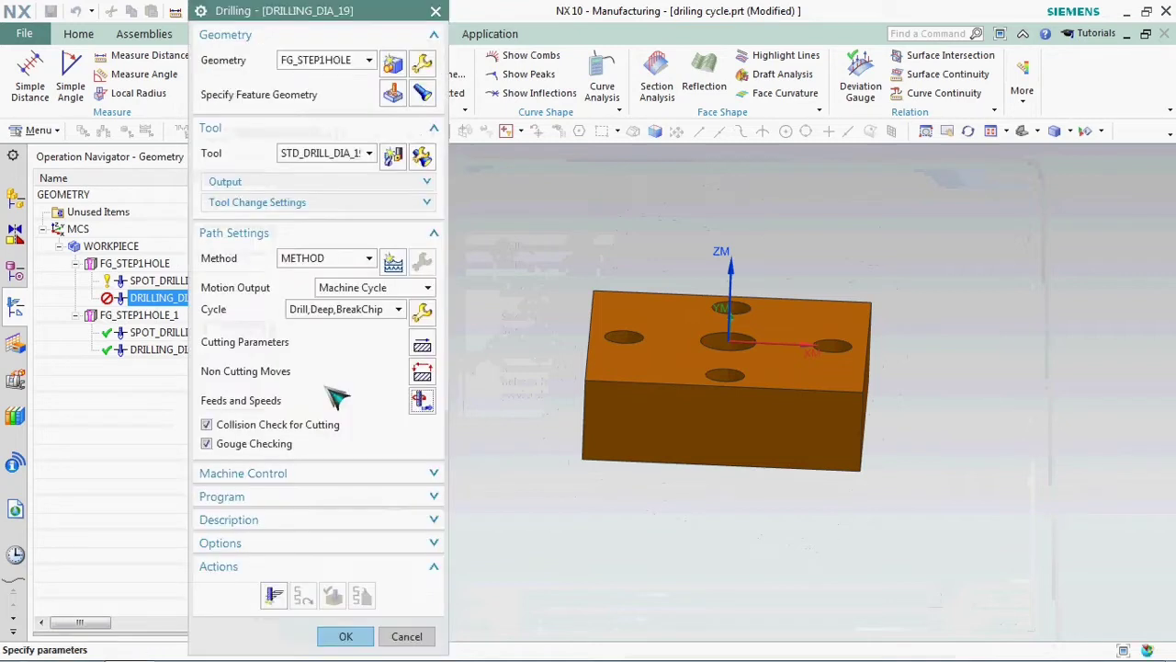
Generate the drilling tool path and check it in 3D dynamic simulation
left_click(273, 595)
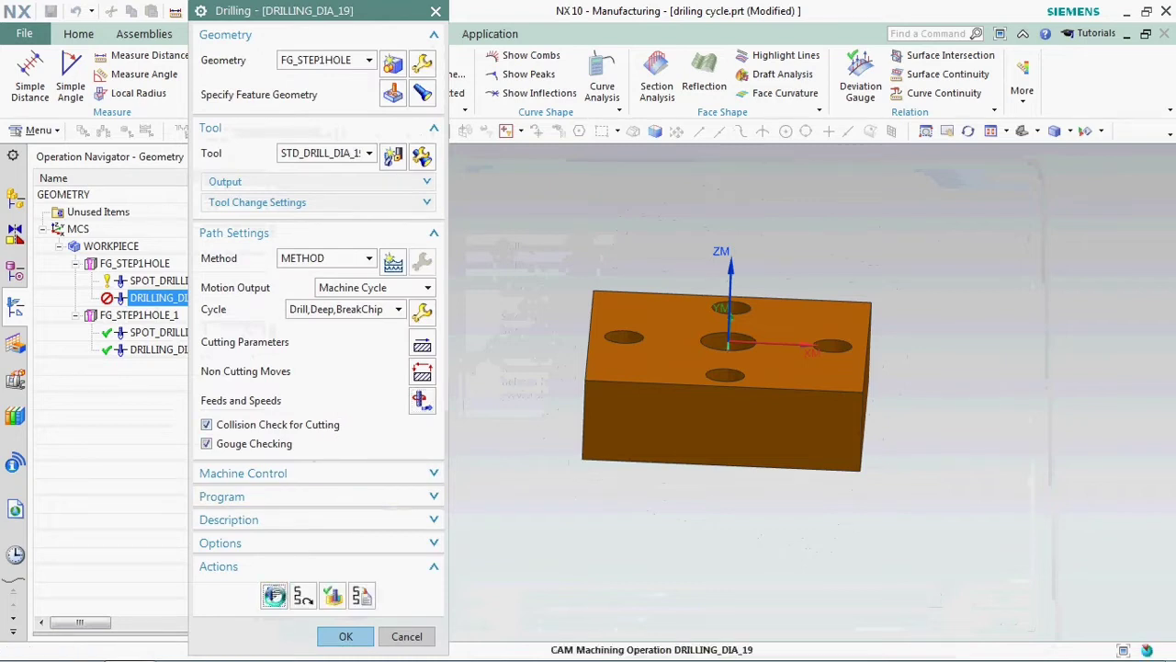
left_click(333, 595)
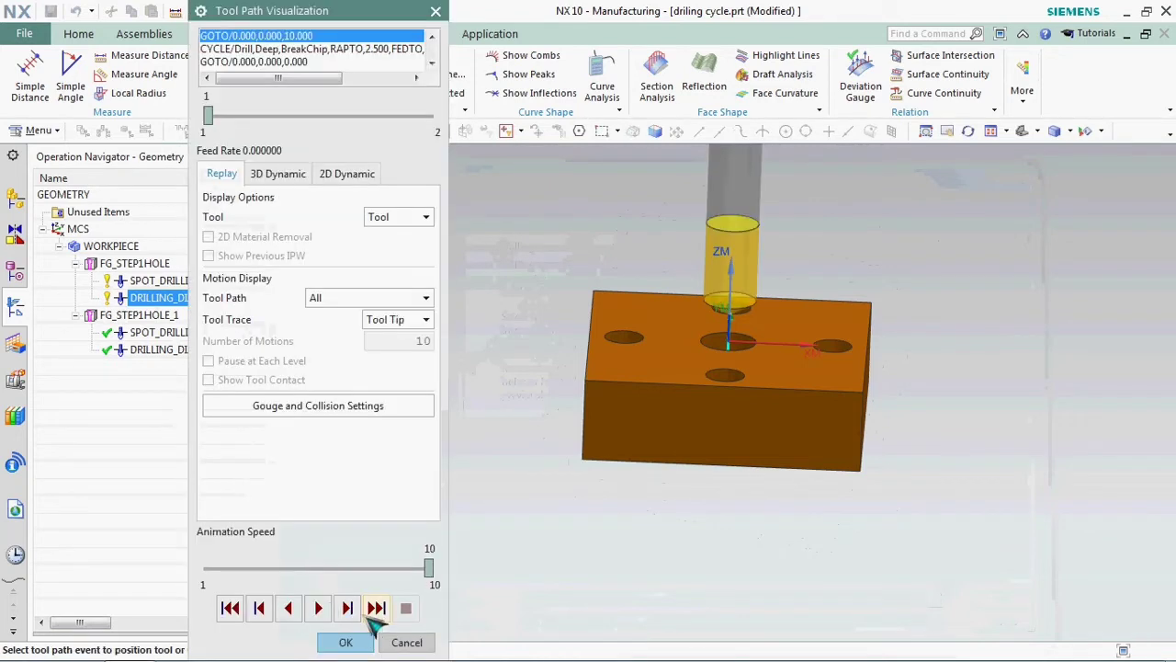
left_click(290, 178)
left_click(351, 610)
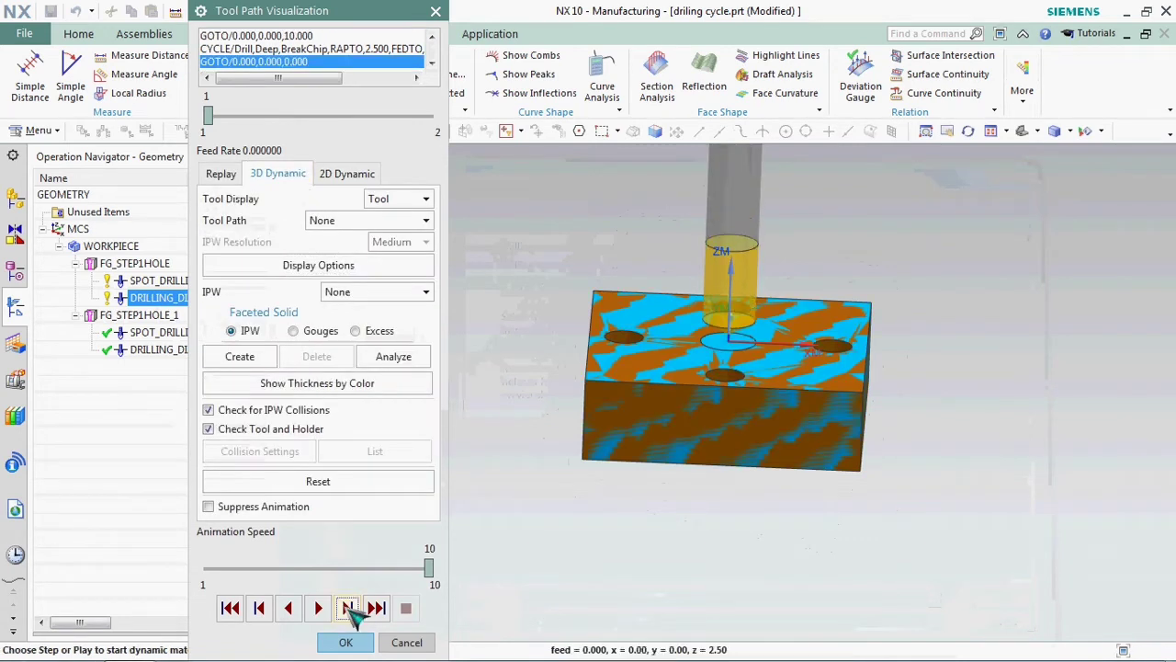
middle_click_drag(704, 499, 677, 478)
left_click(363, 644)
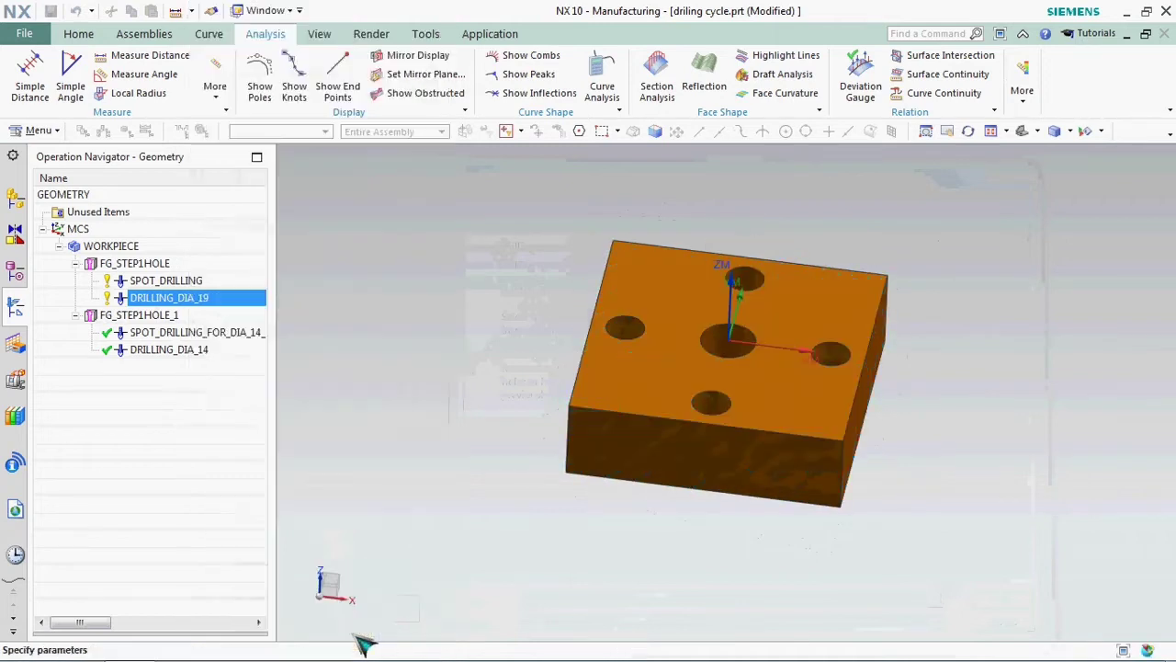
Close the Drilling dialog and abandon a first post-processing attempt for DRILLING_DIA_19
left_click(330, 634)
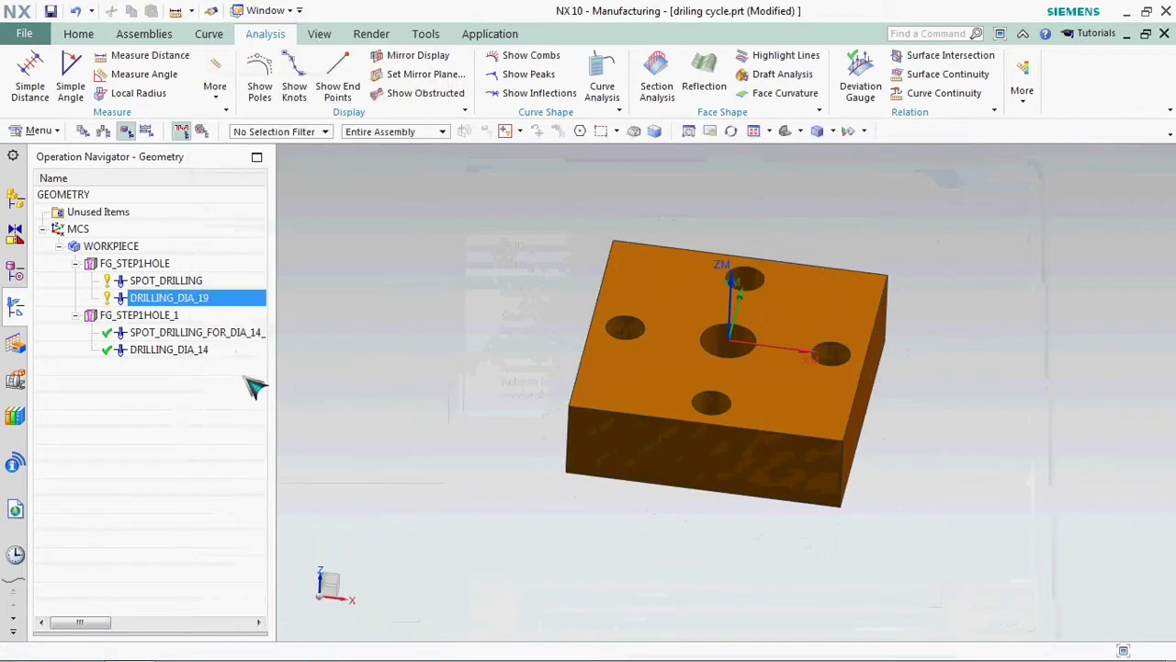
right_click(203, 306)
left_click(221, 470)
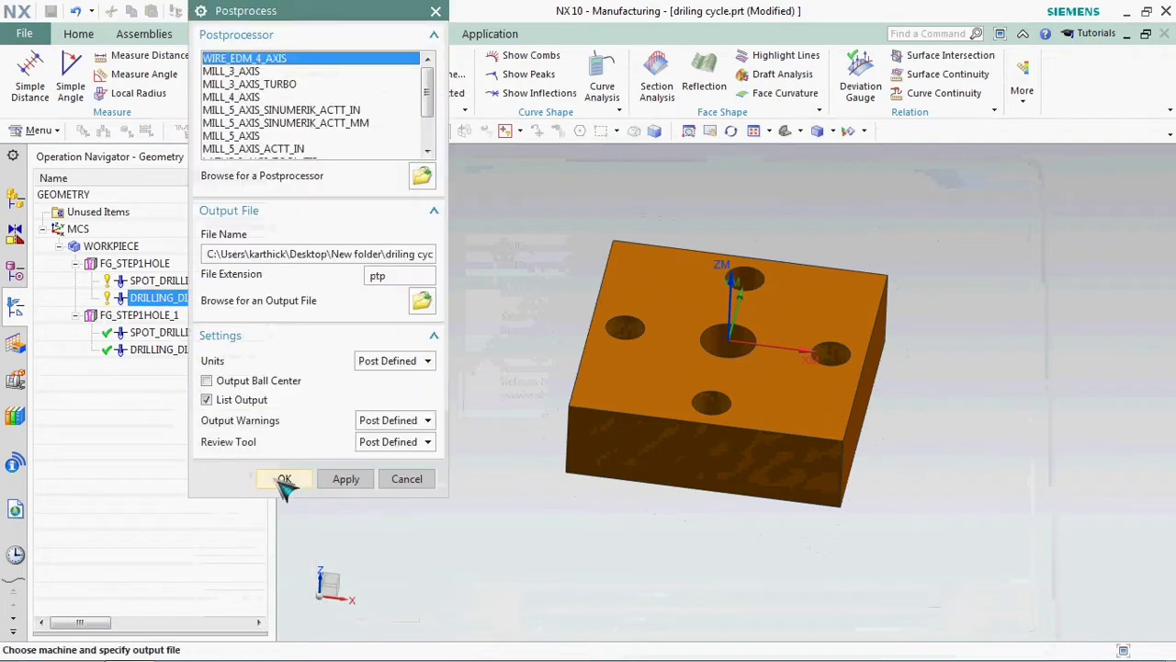
scroll(395, 83, "down", 2)
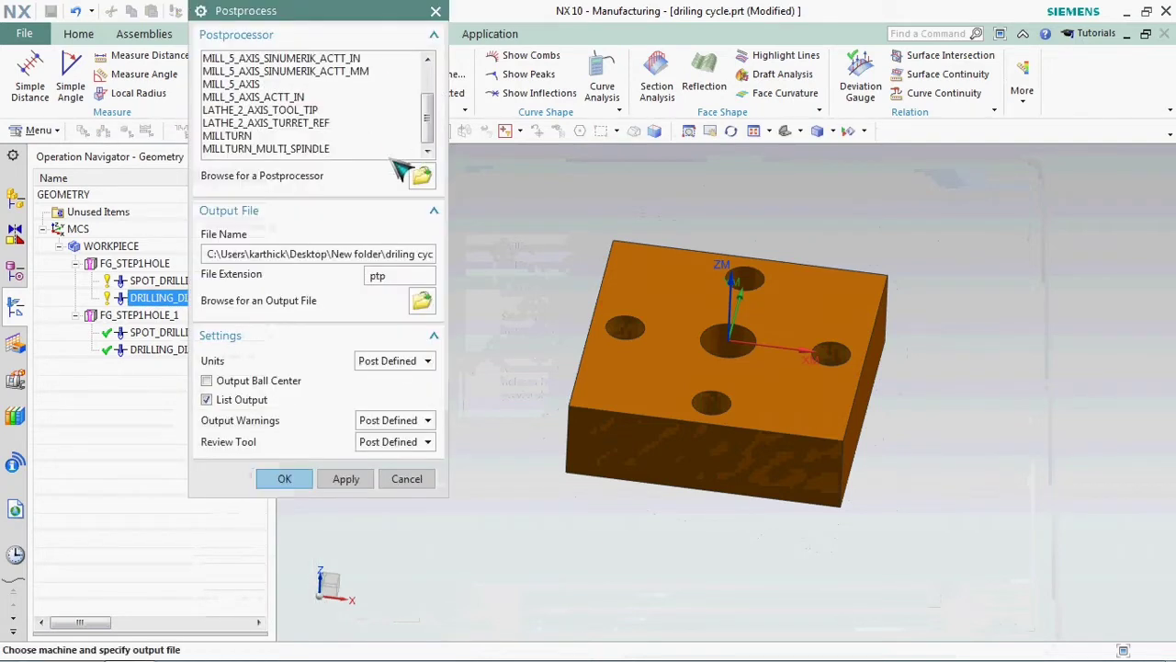
left_click(404, 478)
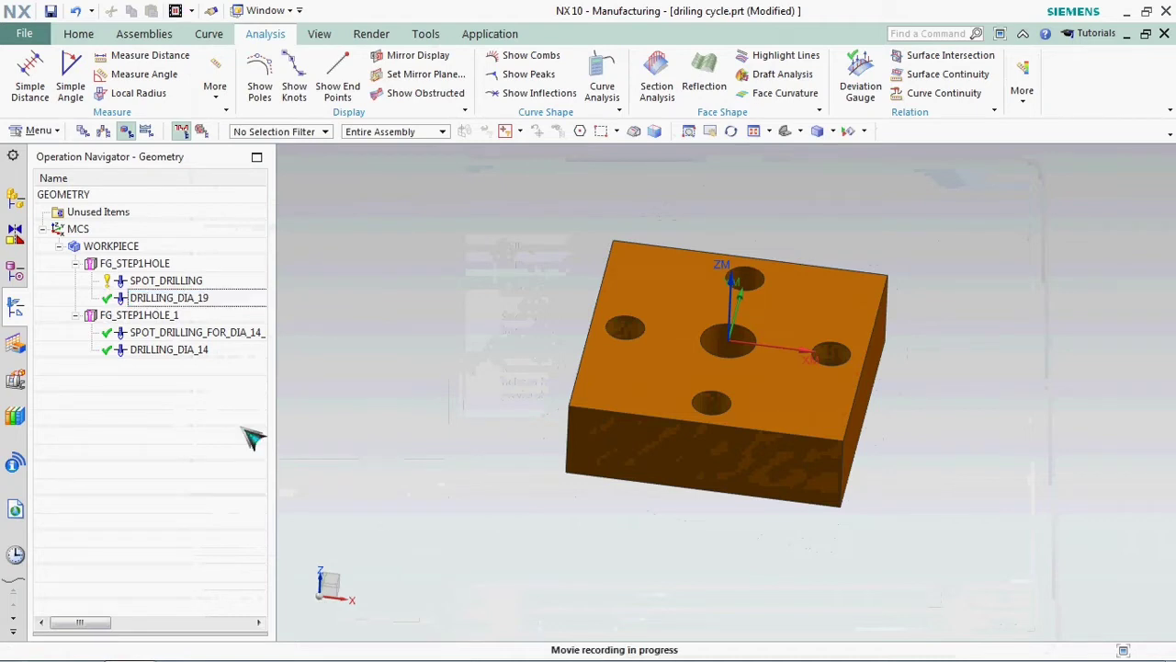
Post-process DRILLING_DIA_19 with HASS and inspect the Q0.0 value on G73 line N5
left_click(193, 302)
right_click(196, 306)
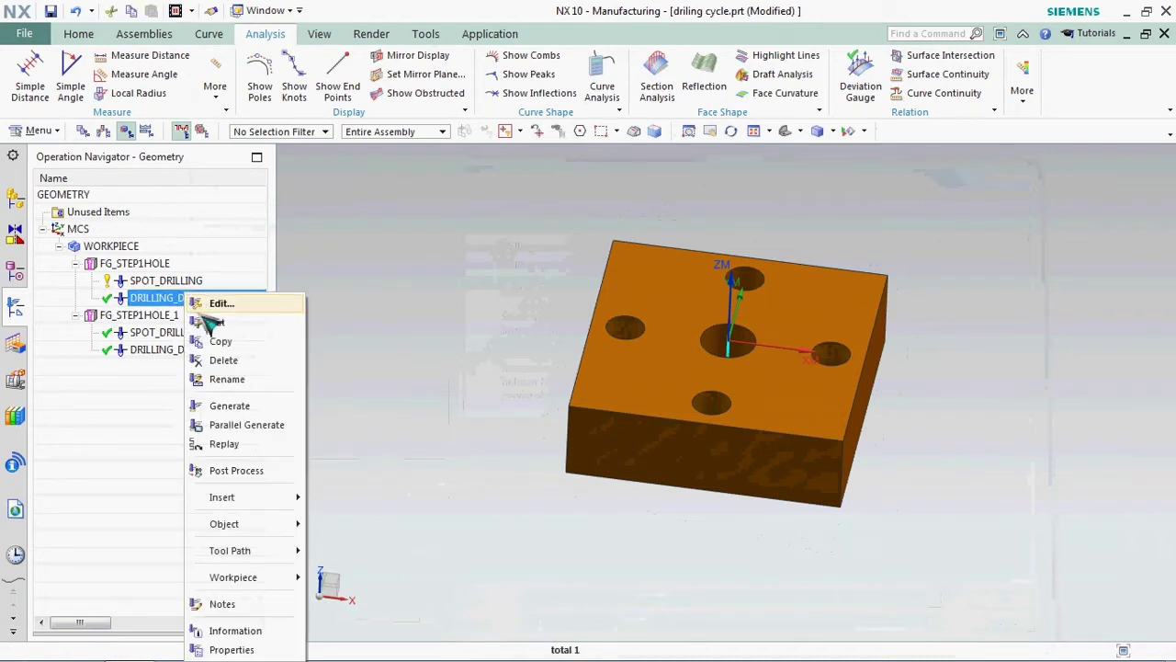
left_click(271, 472)
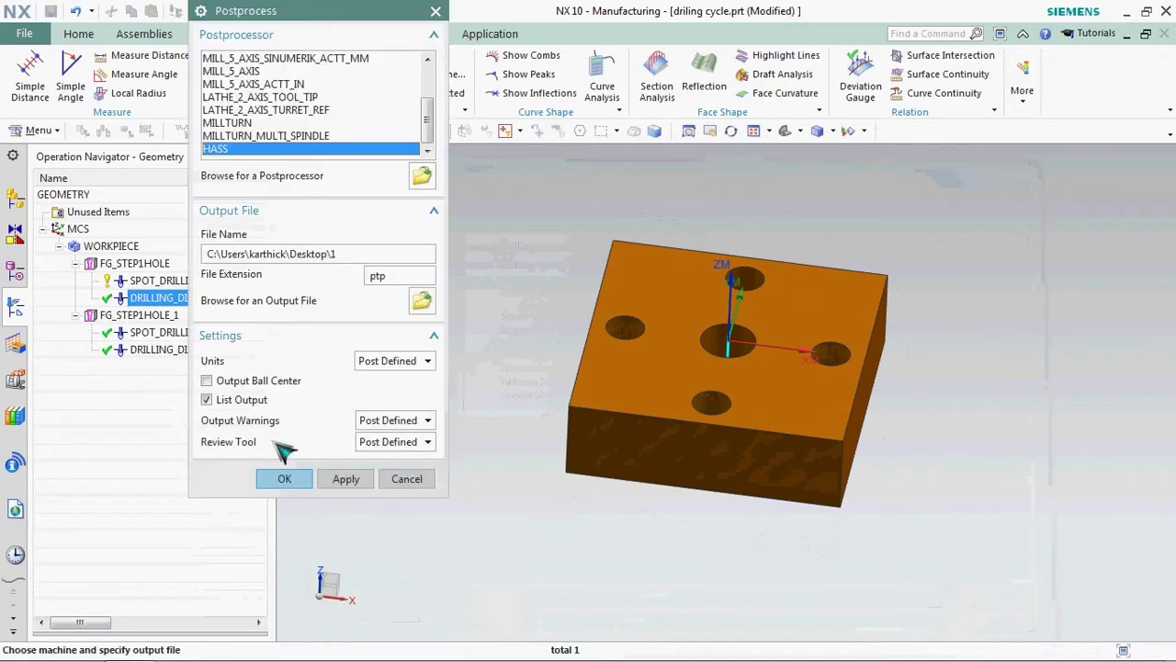
left_click(275, 477)
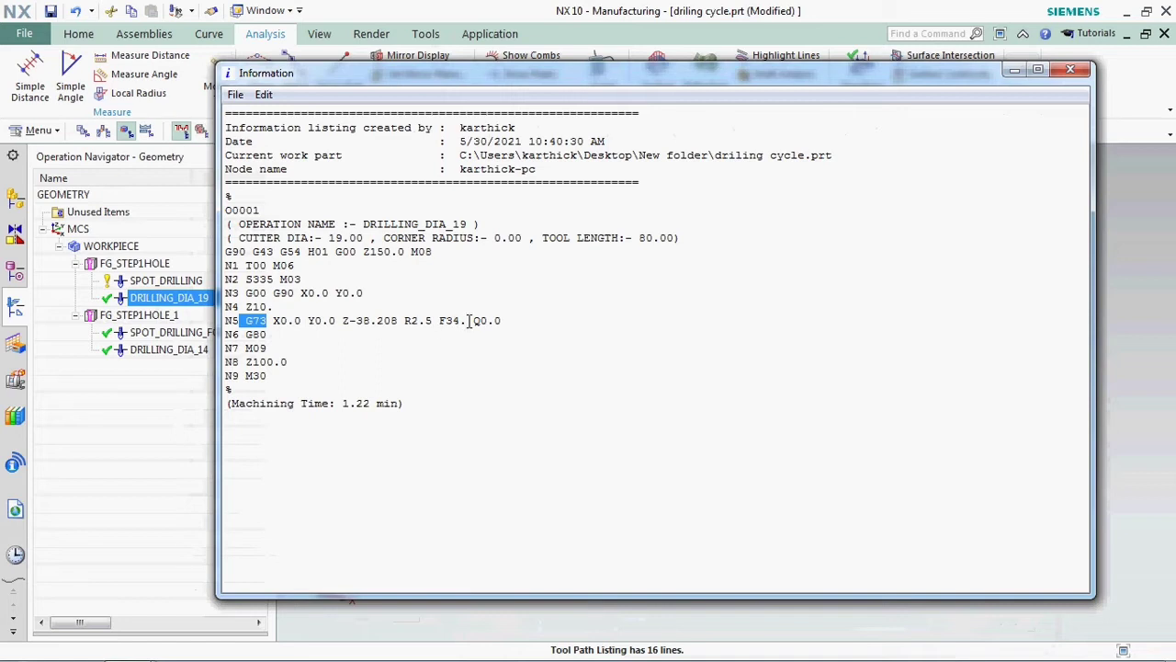
left_click_drag(469, 321, 522, 322)
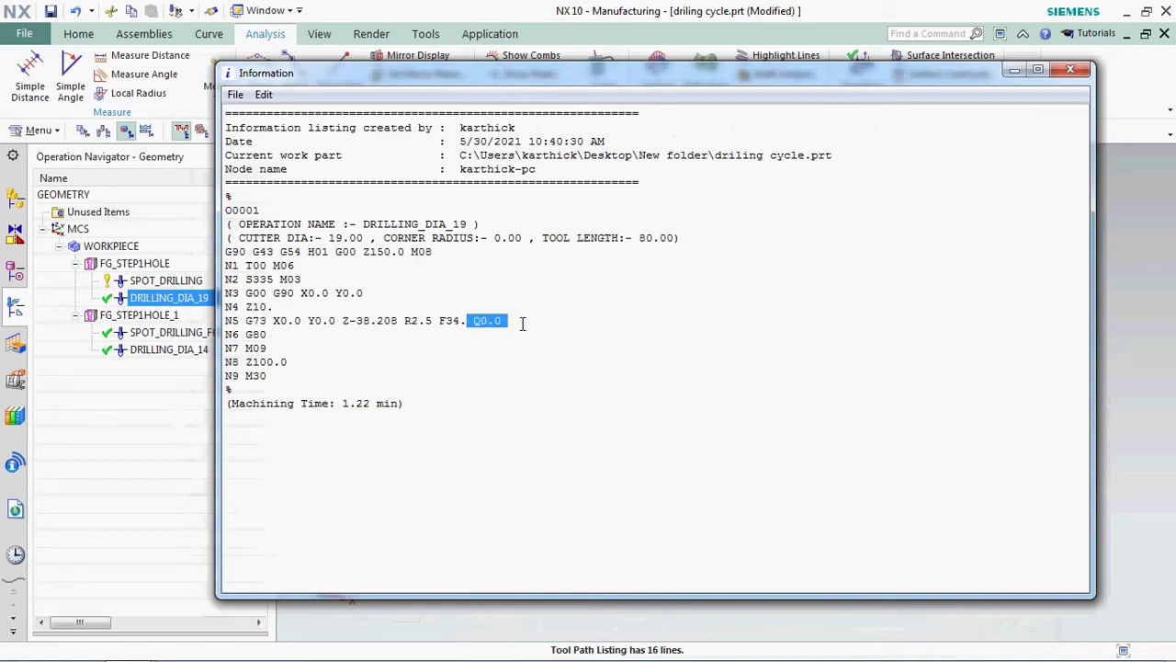
left_click(1071, 71)
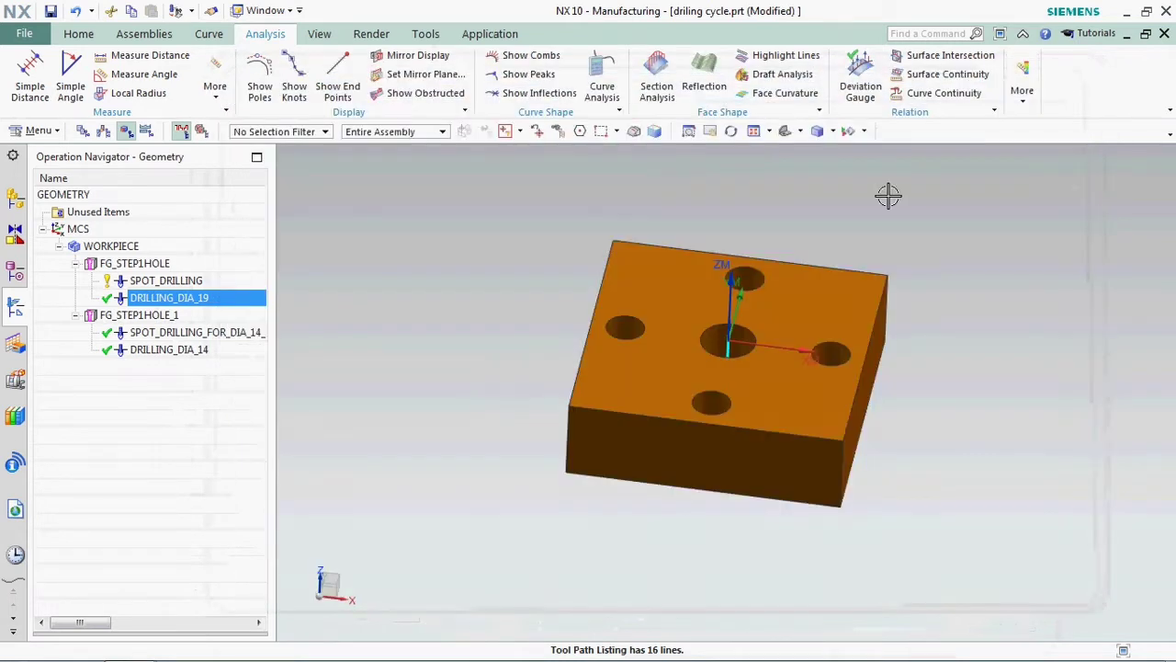
Set the break-chip cycle to Exact depth increments of 5 mm and regenerate the tool path
right_click(181, 304)
left_click(204, 314)
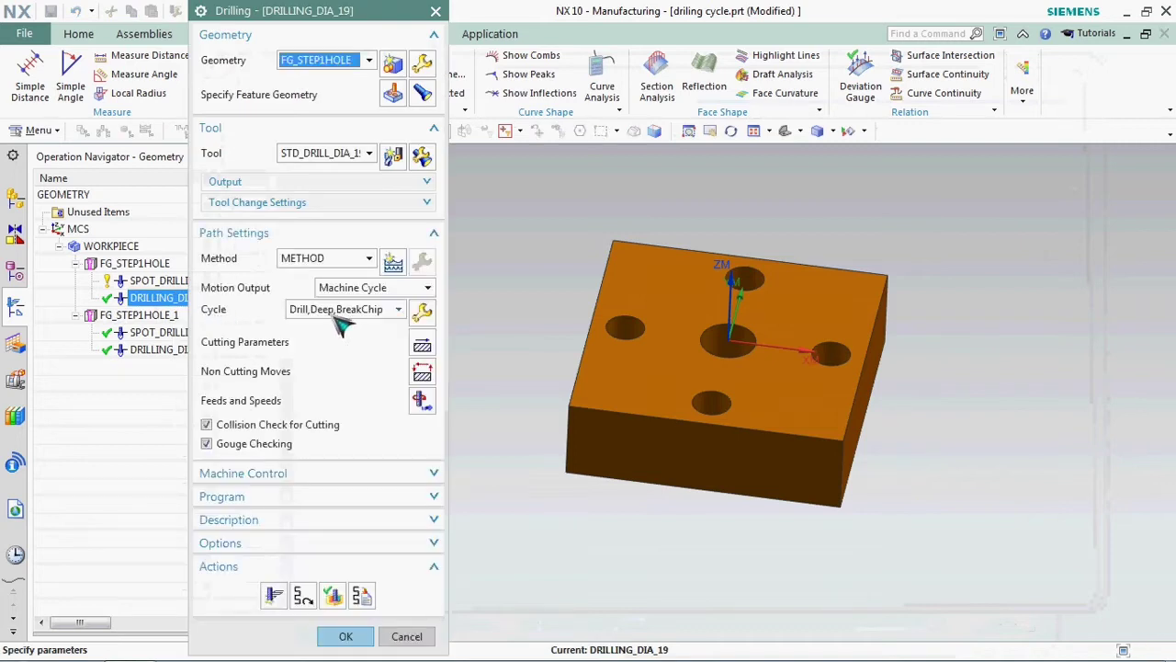
left_click(423, 313)
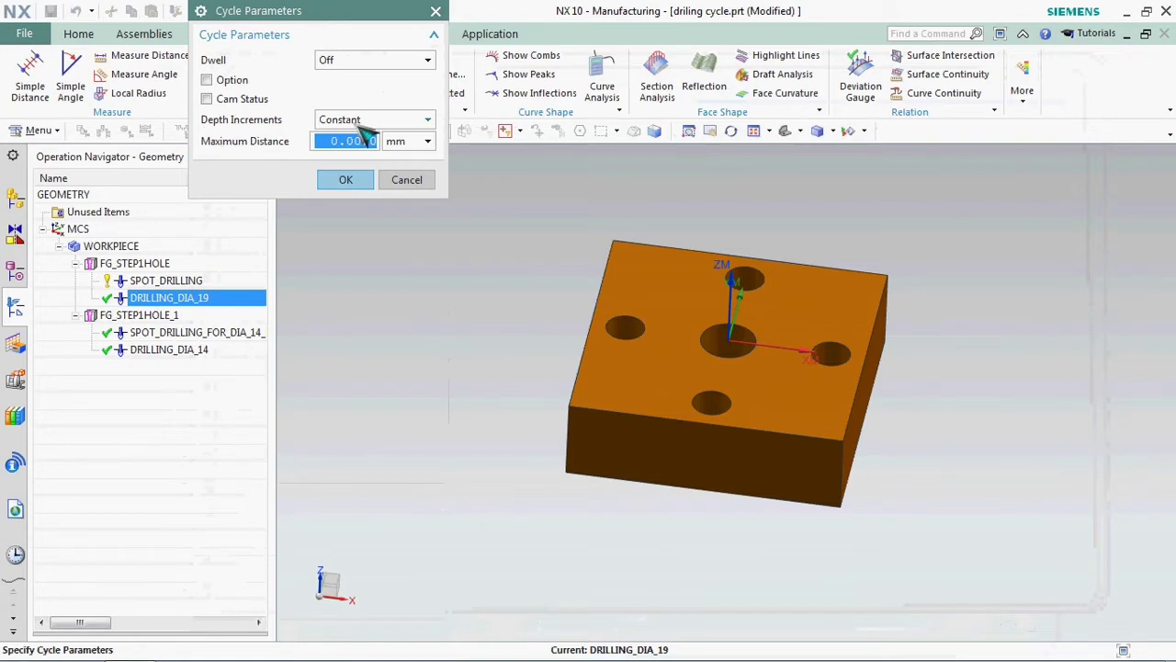
left_click(361, 124)
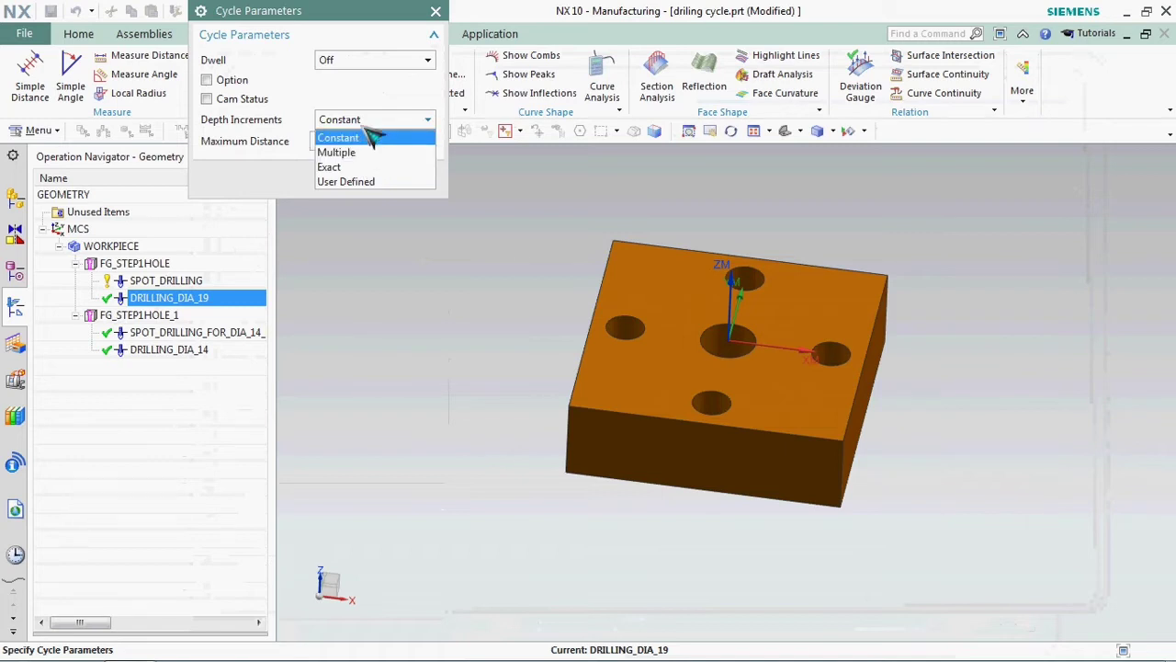
left_click(374, 166)
double_click(358, 140)
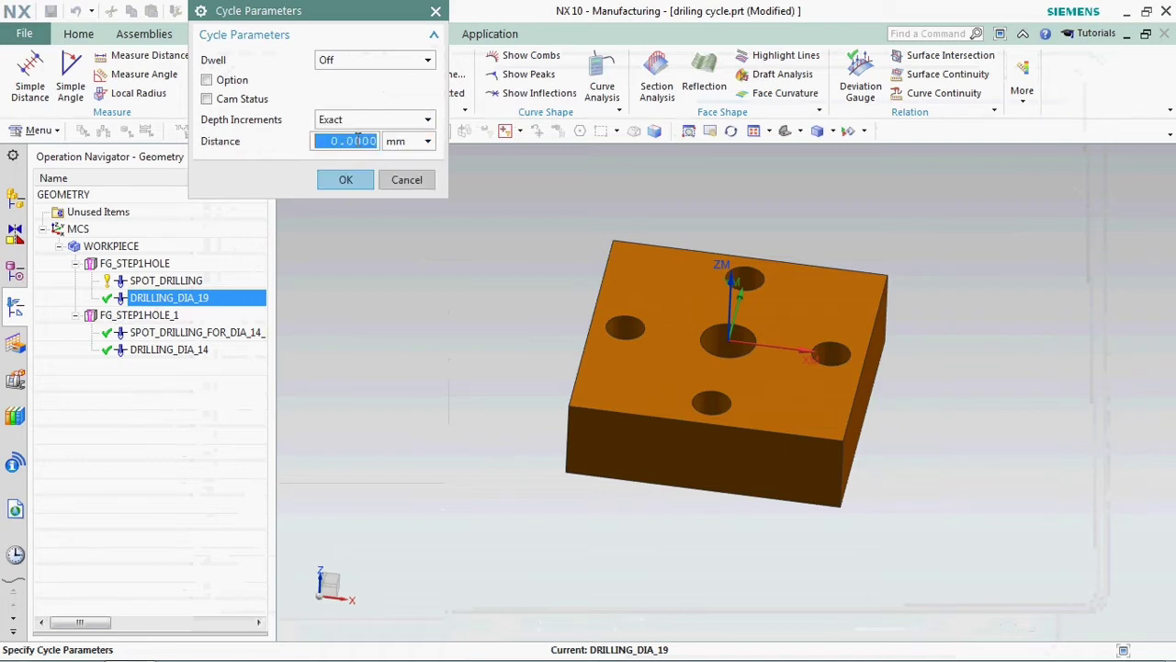
type("5")
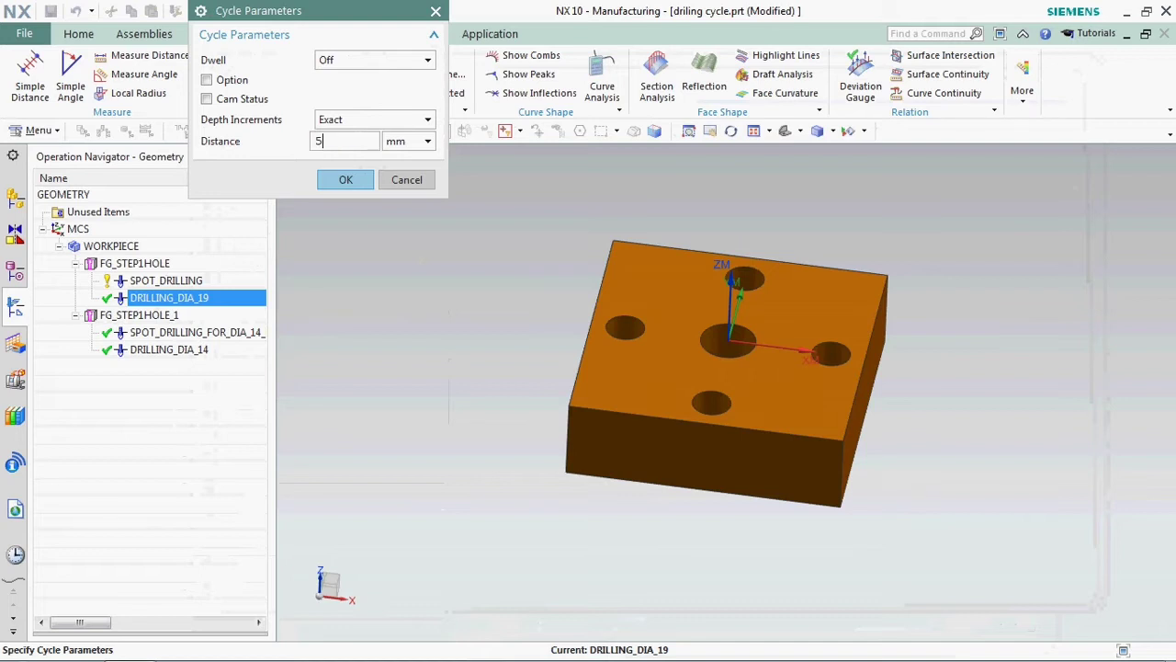
left_click(352, 181)
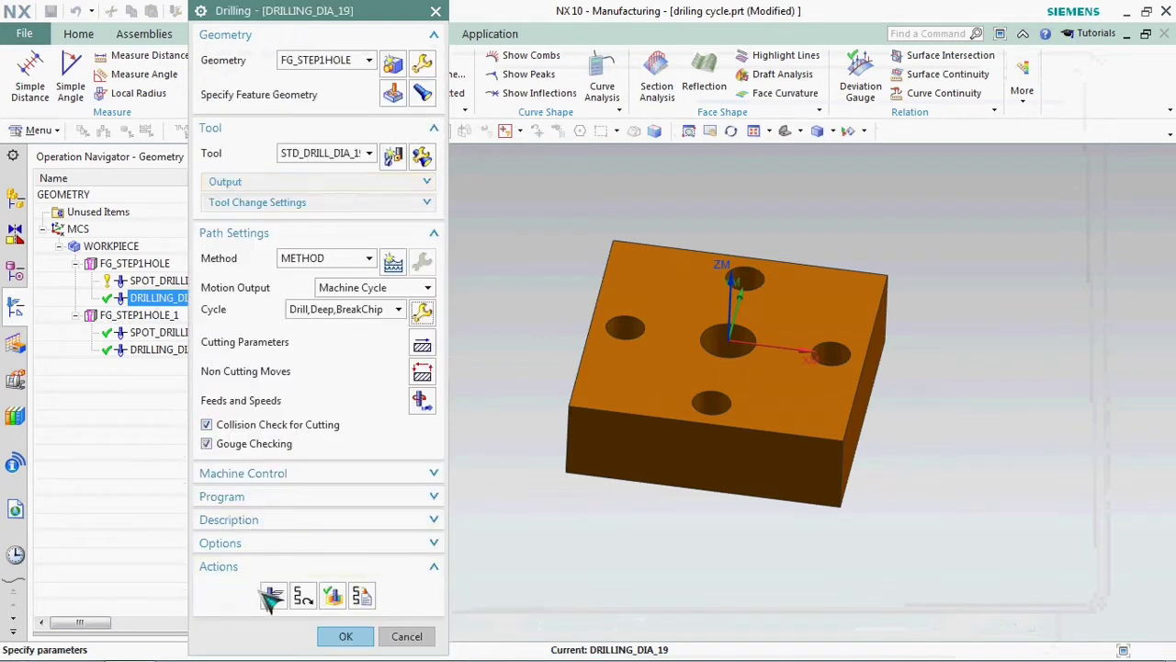
left_click(273, 595)
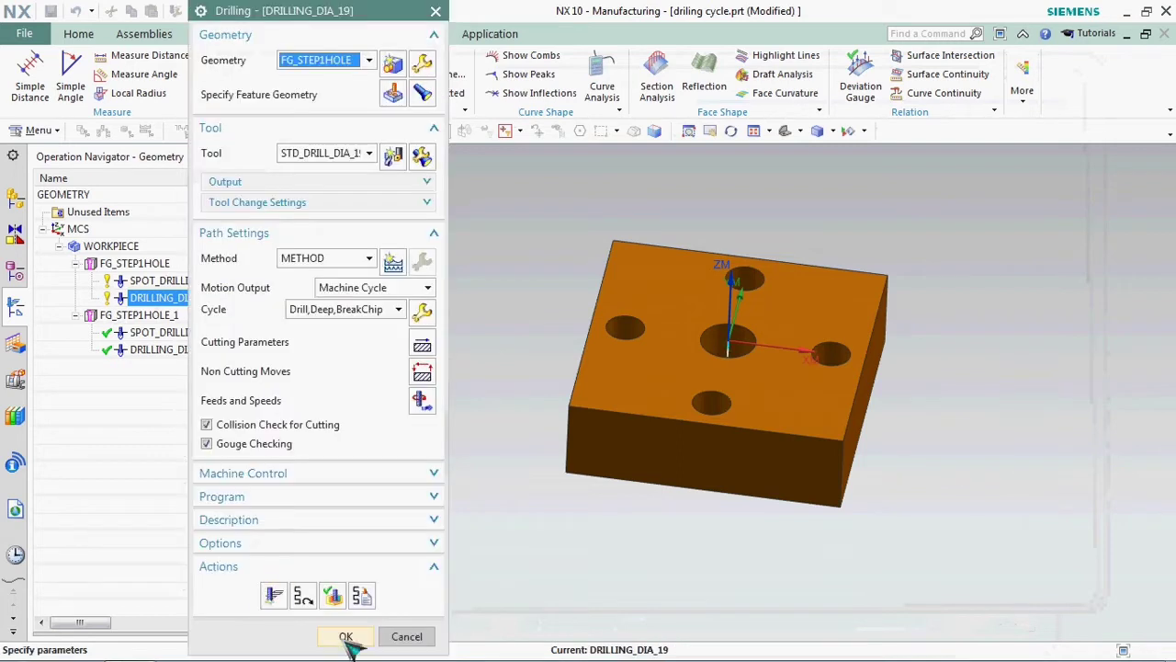
left_click(345, 636)
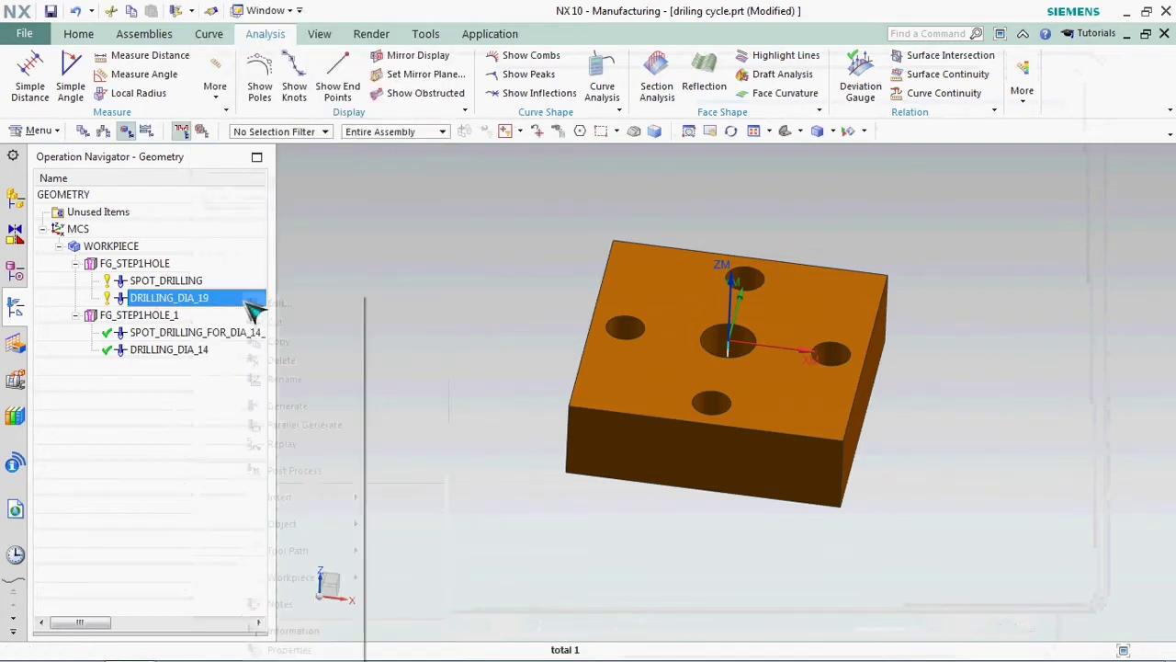
Post-process DRILLING_DIA_19 and verify Q5. and R2.5 on G73 line N5
right_click(245, 299)
left_click(341, 469)
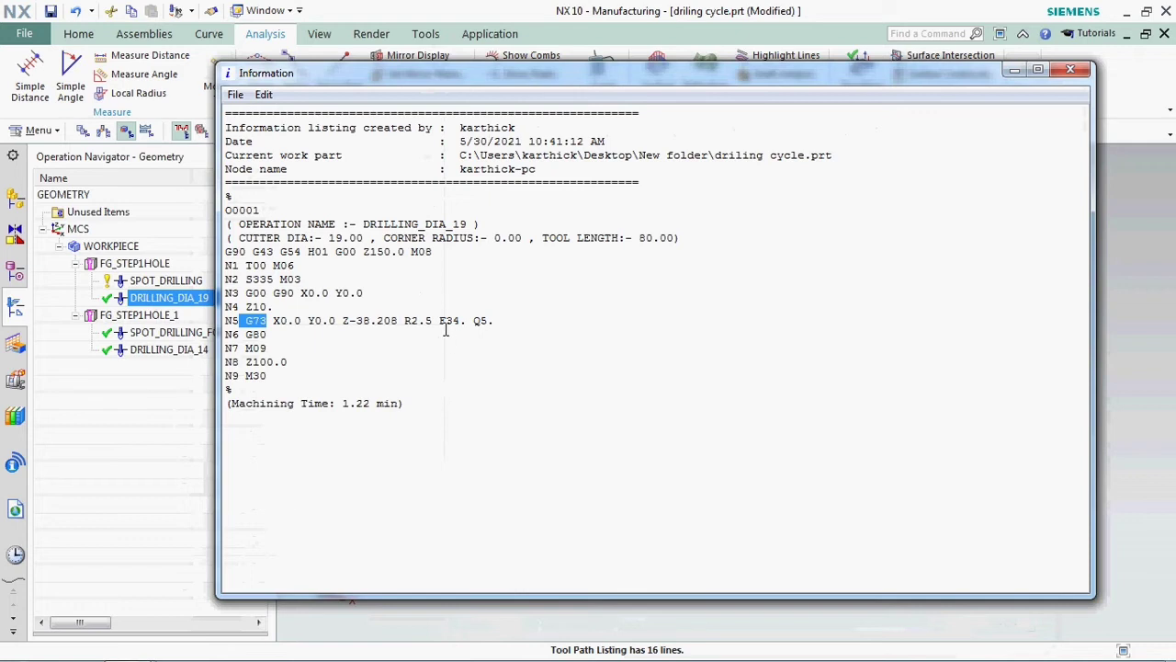
left_click_drag(475, 320, 495, 319)
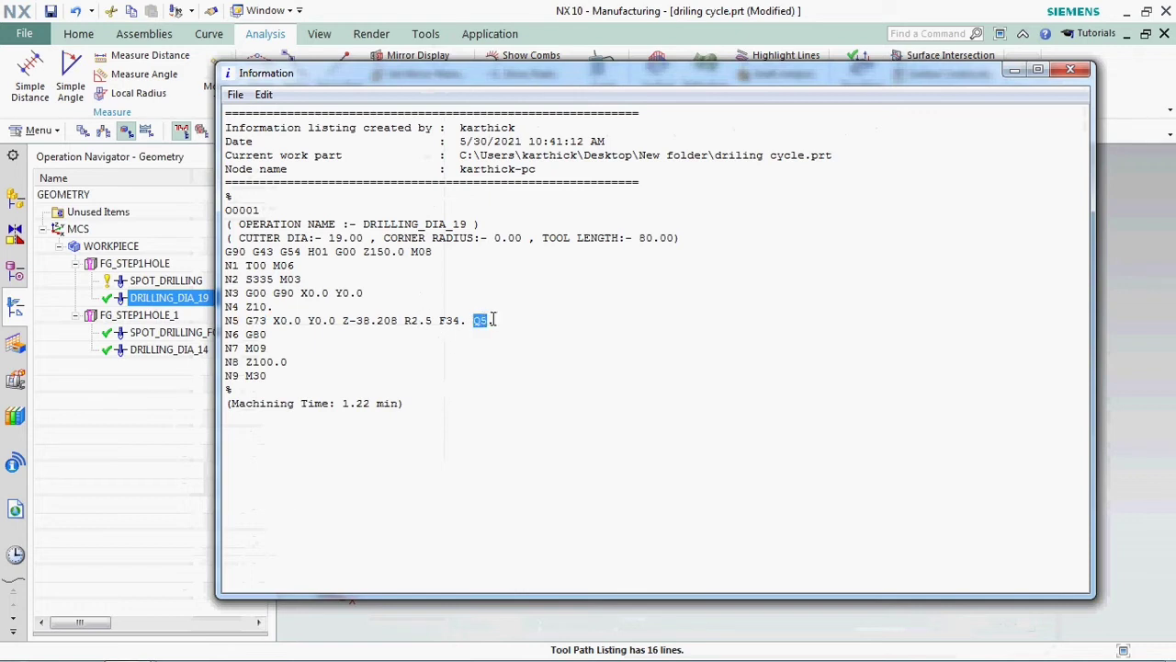
left_click(1077, 77)
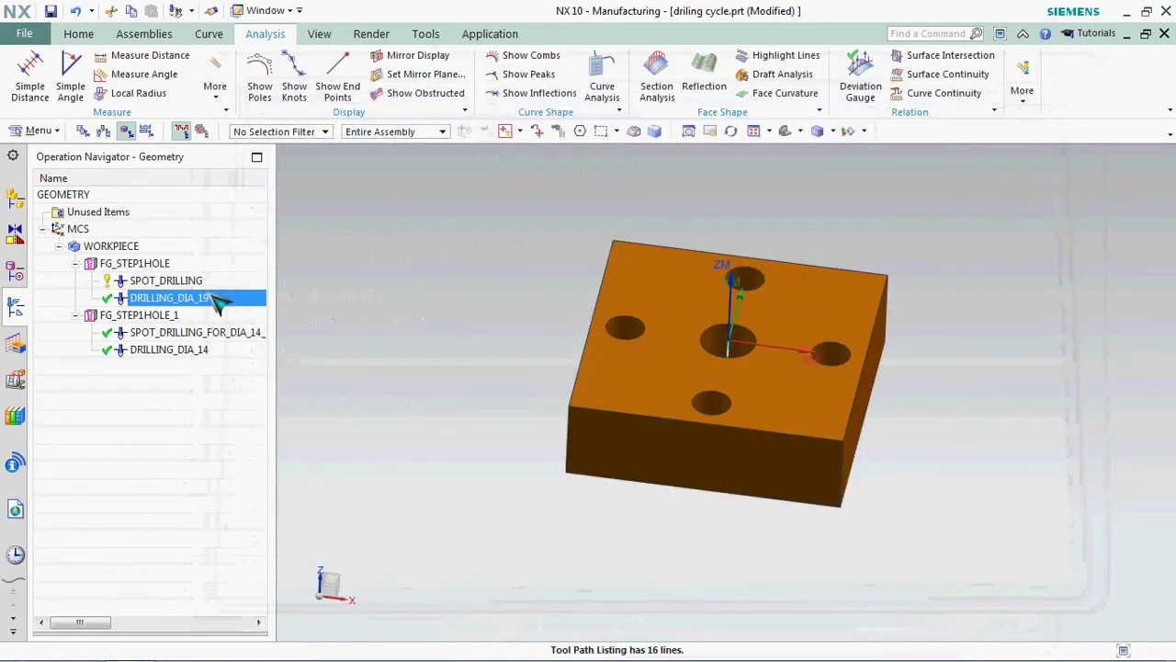
Post-process DRILLING_DIA_19 a second time and review the NC listing
right_click(223, 300)
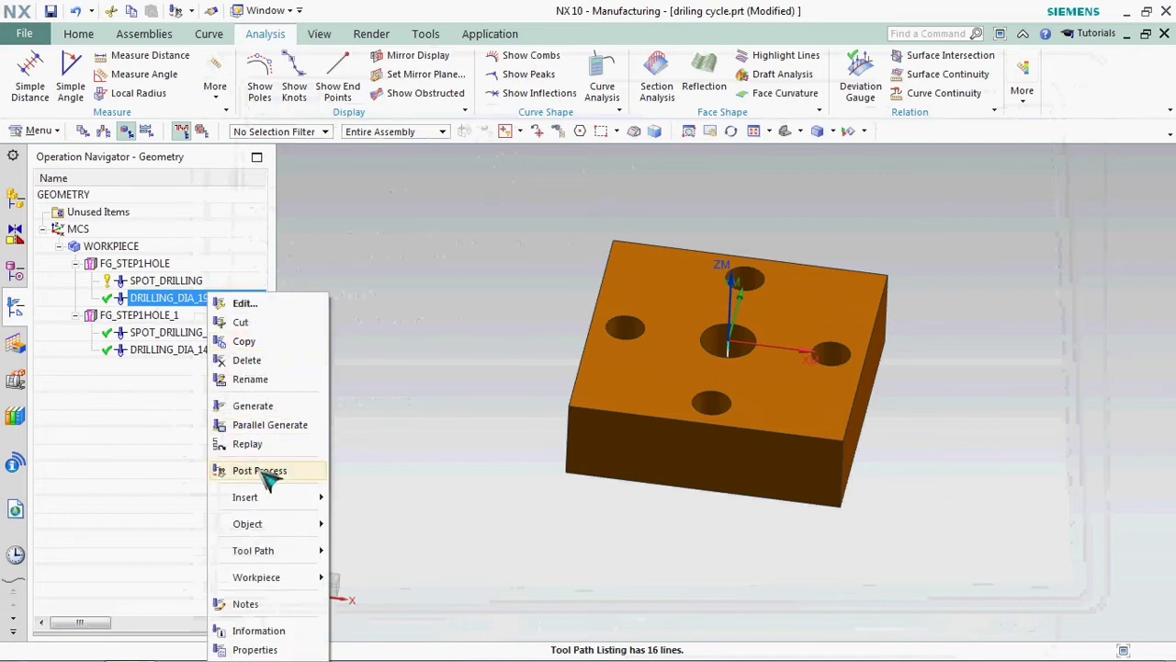
left_click(259, 472)
left_click(284, 479)
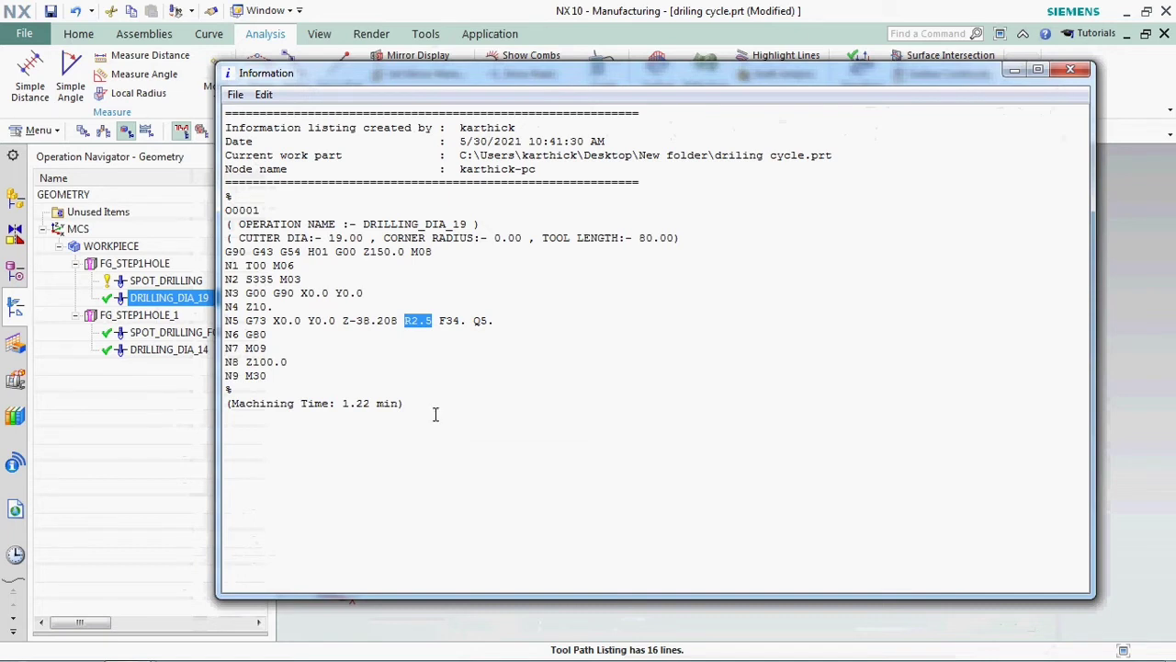
left_click(1072, 71)
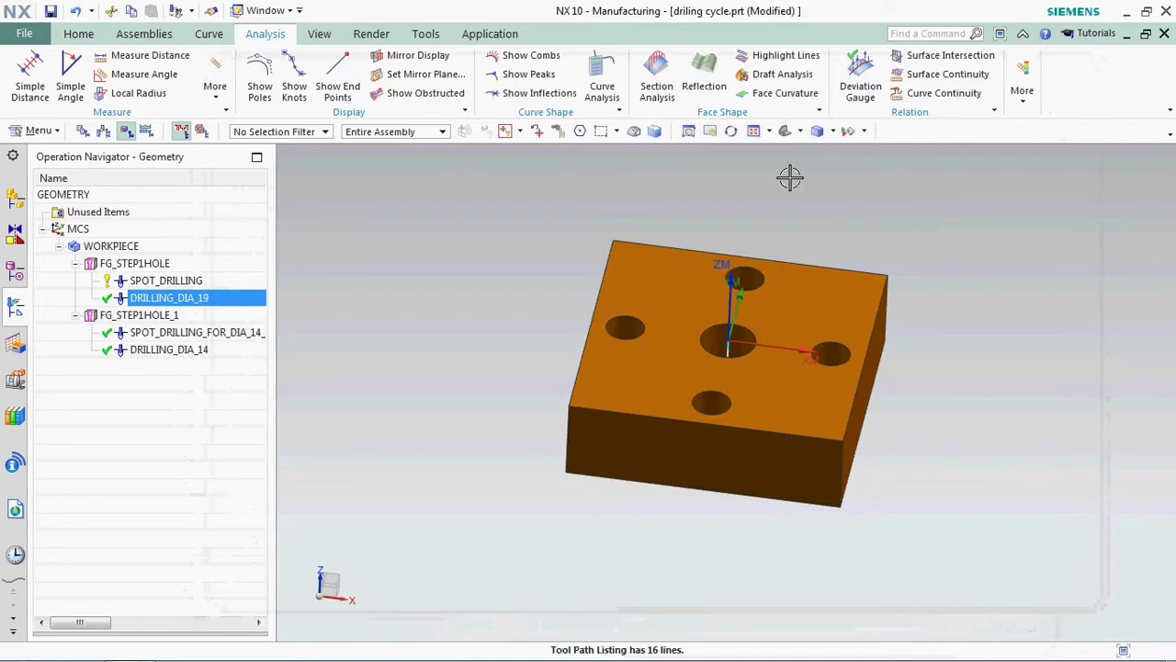
Change DRILLING_DIA_19's Top Offset Distance from 2.5 to 4 and regenerate its tool path
right_click(174, 297)
left_click(208, 303)
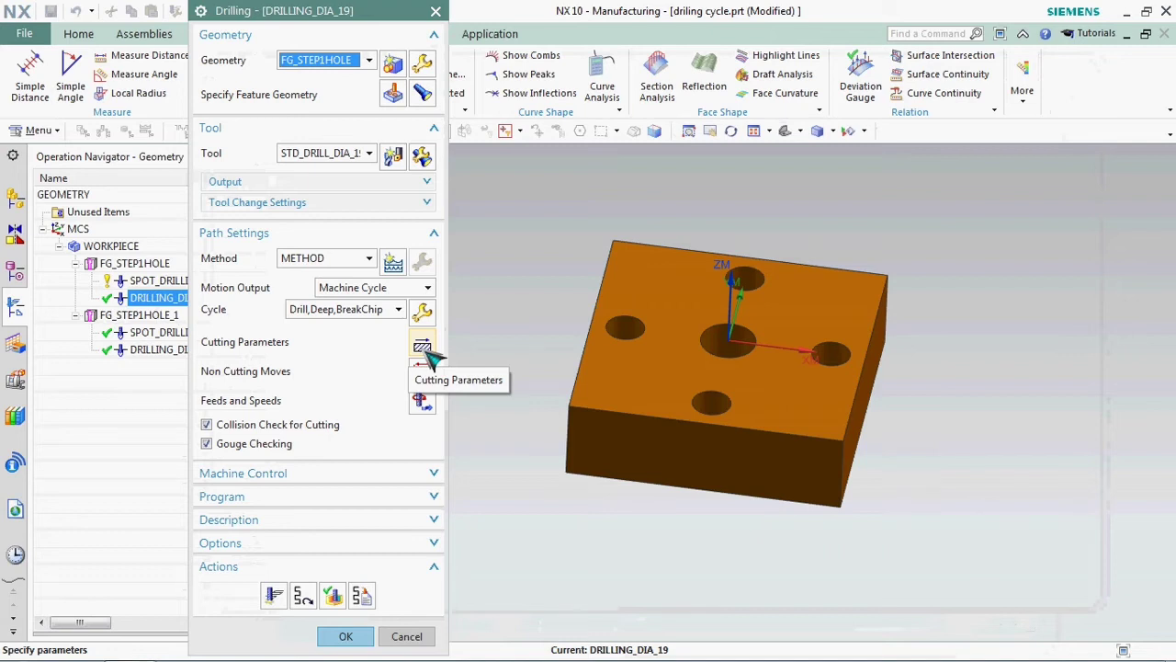
left_click(421, 347)
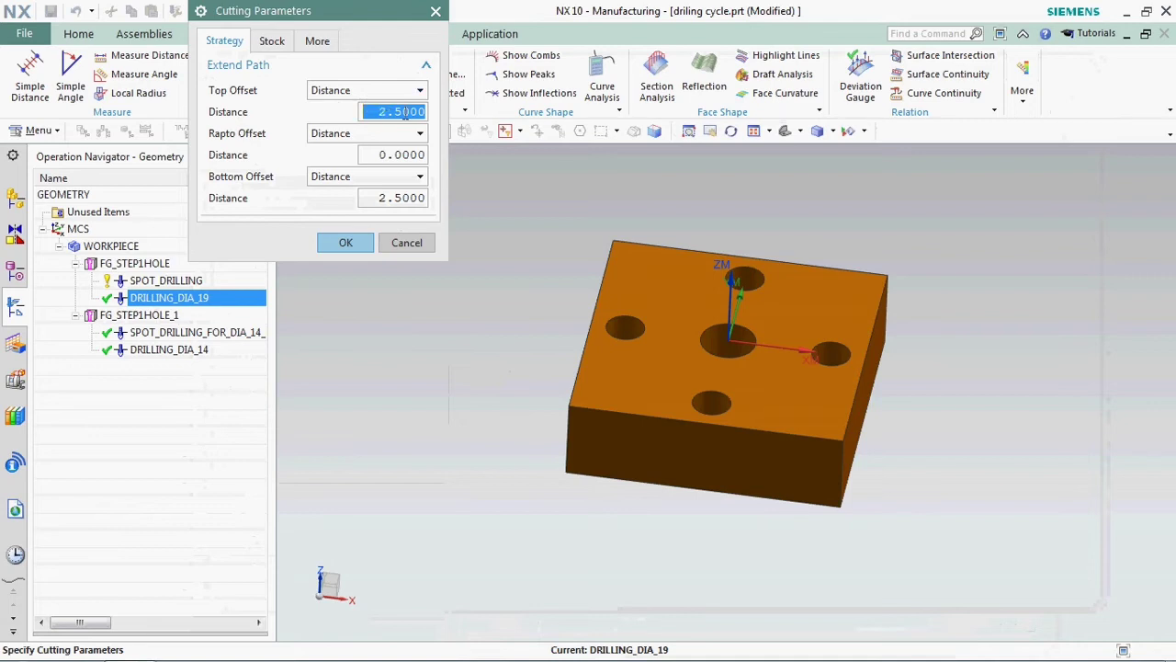
type("4")
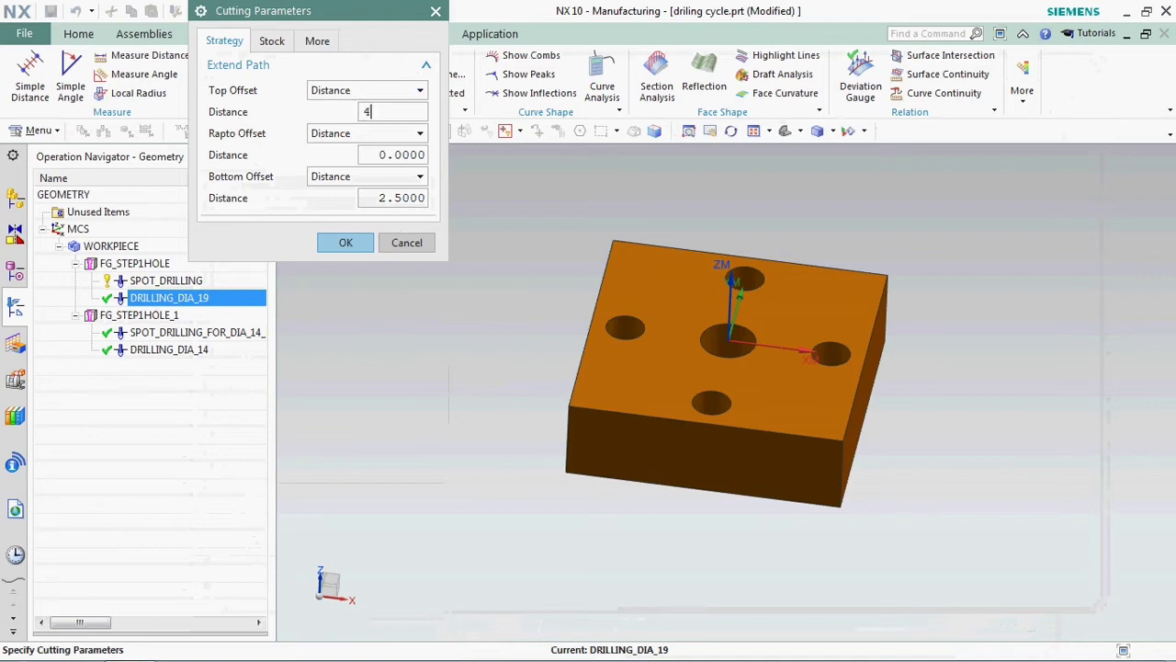
left_click(366, 241)
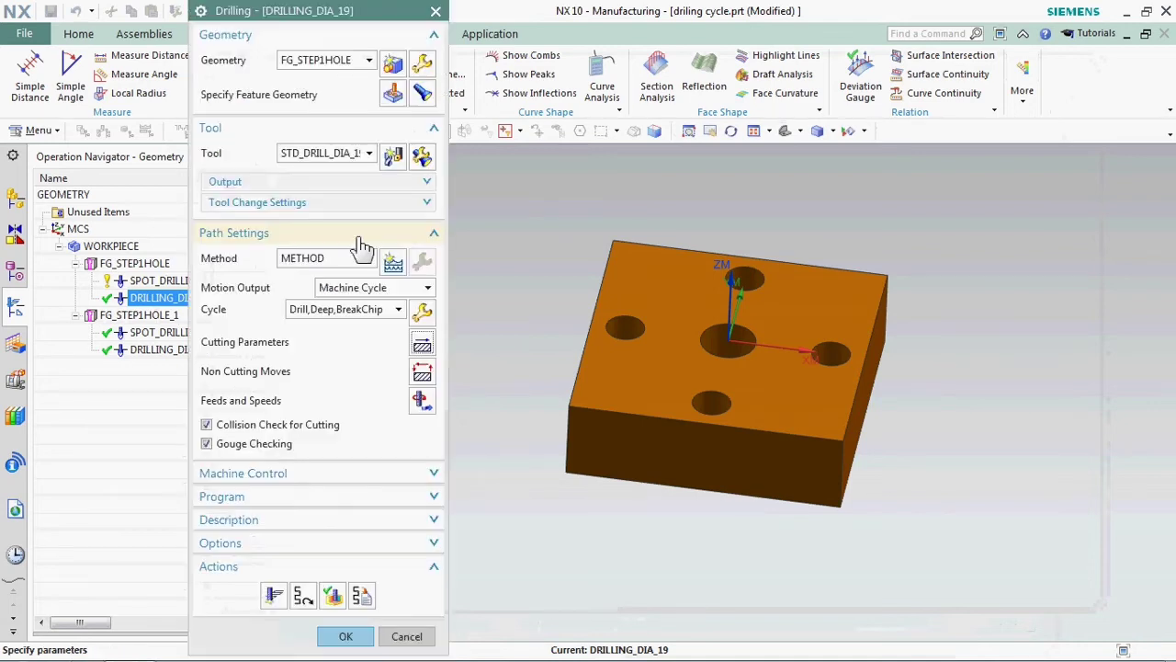
left_click(274, 595)
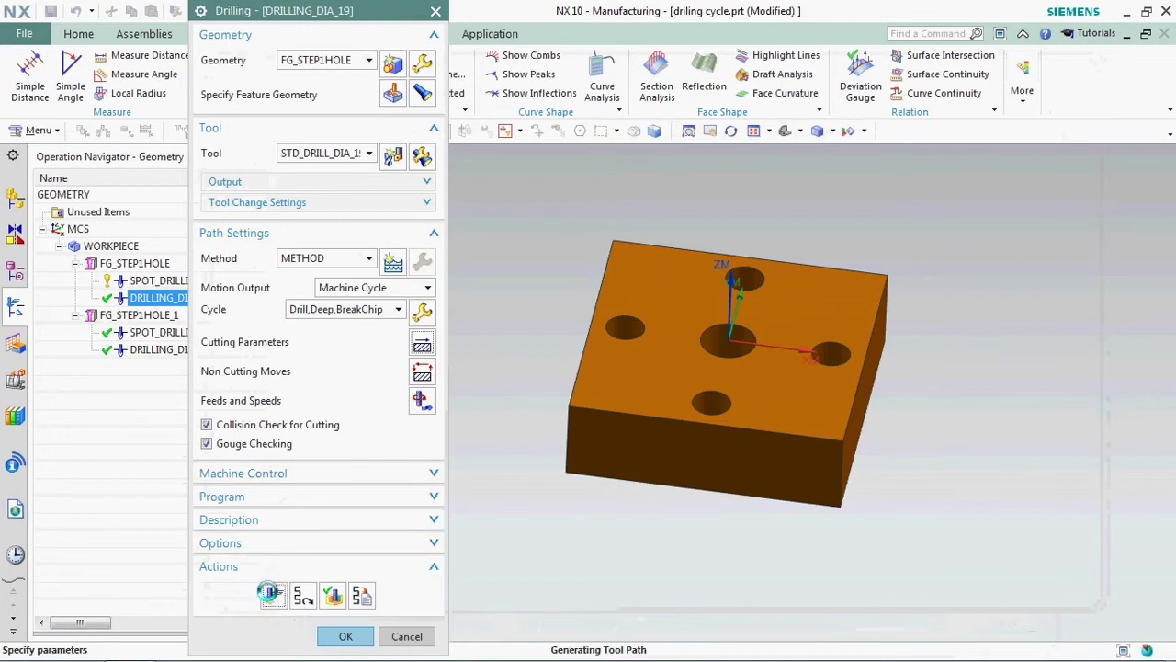
left_click(351, 637)
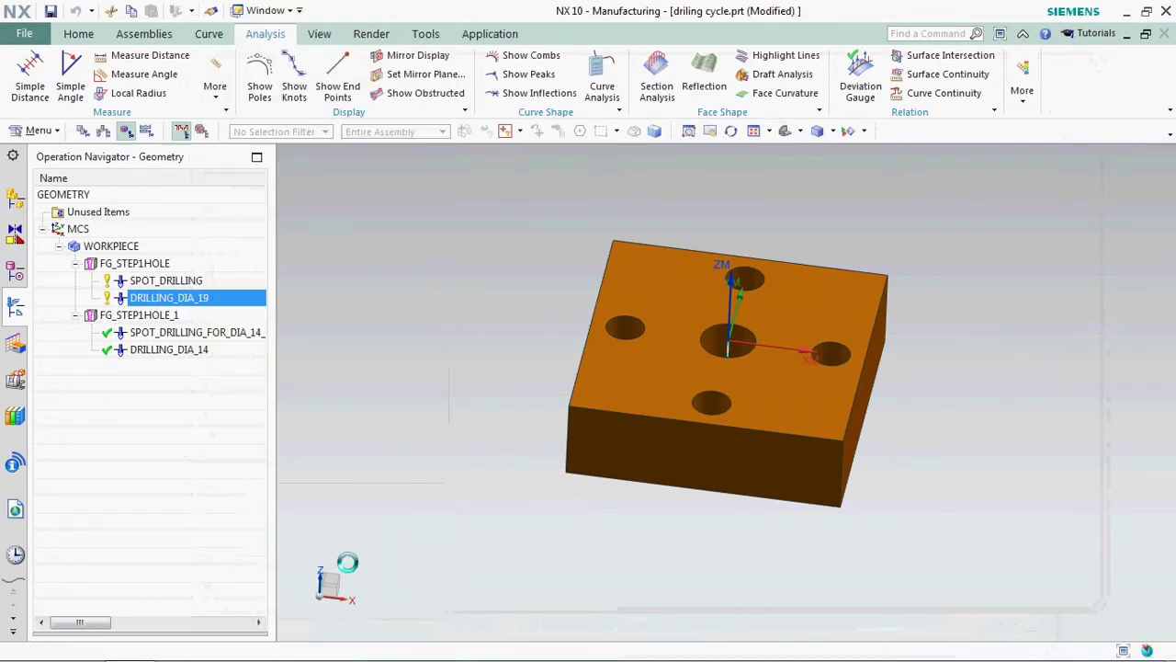
Post DRILLING_DIA_19 with HASS and review the G73 line showing R4., Q5. and Z-38.208
right_click(232, 306)
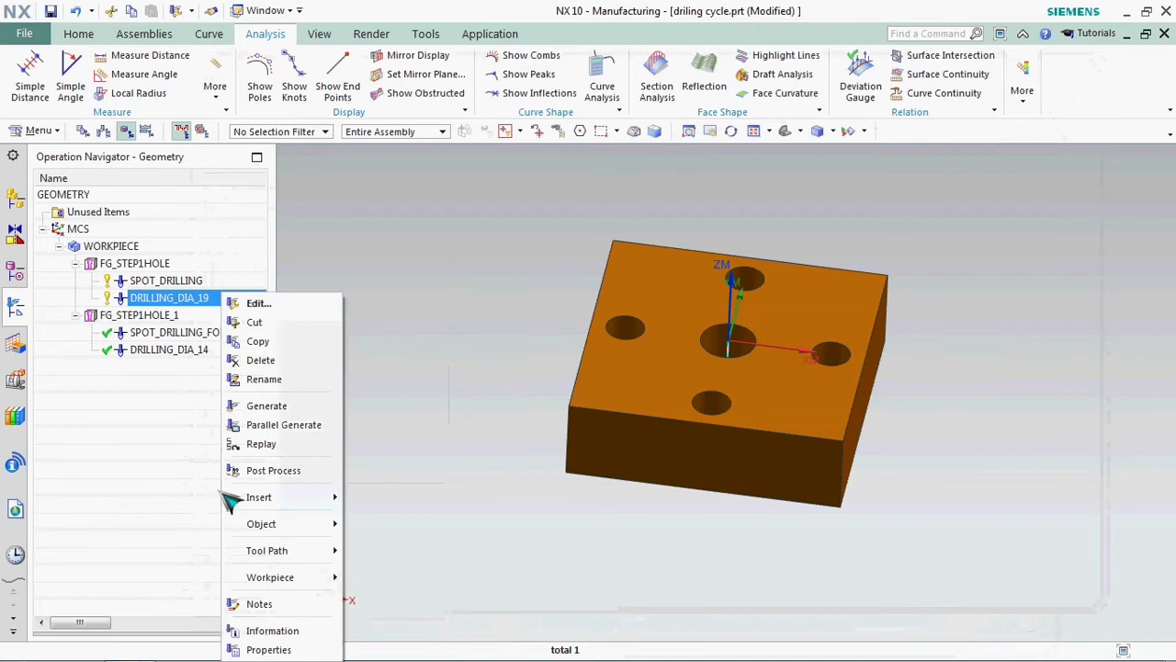
left_click(267, 472)
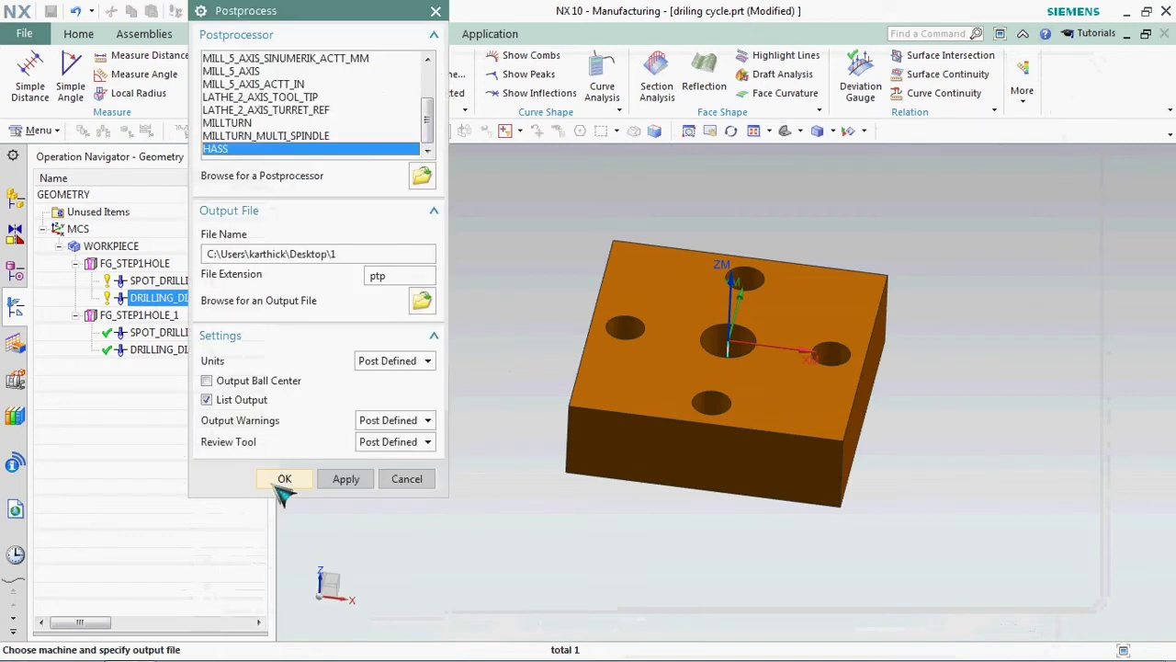
left_click(284, 480)
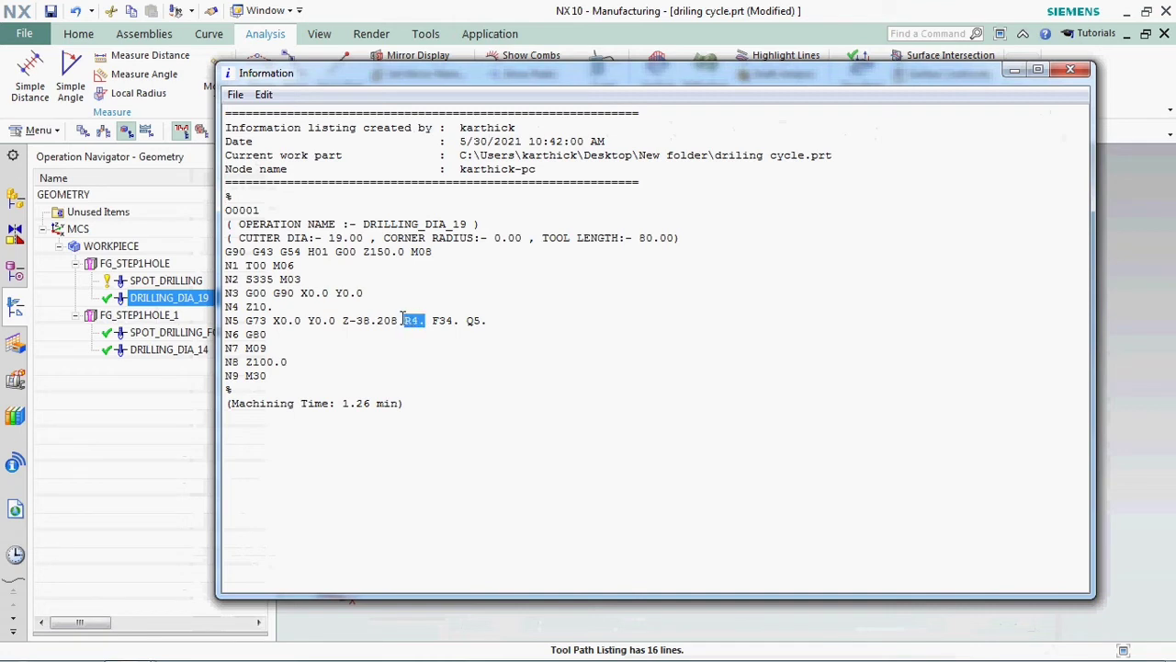
left_click(451, 412)
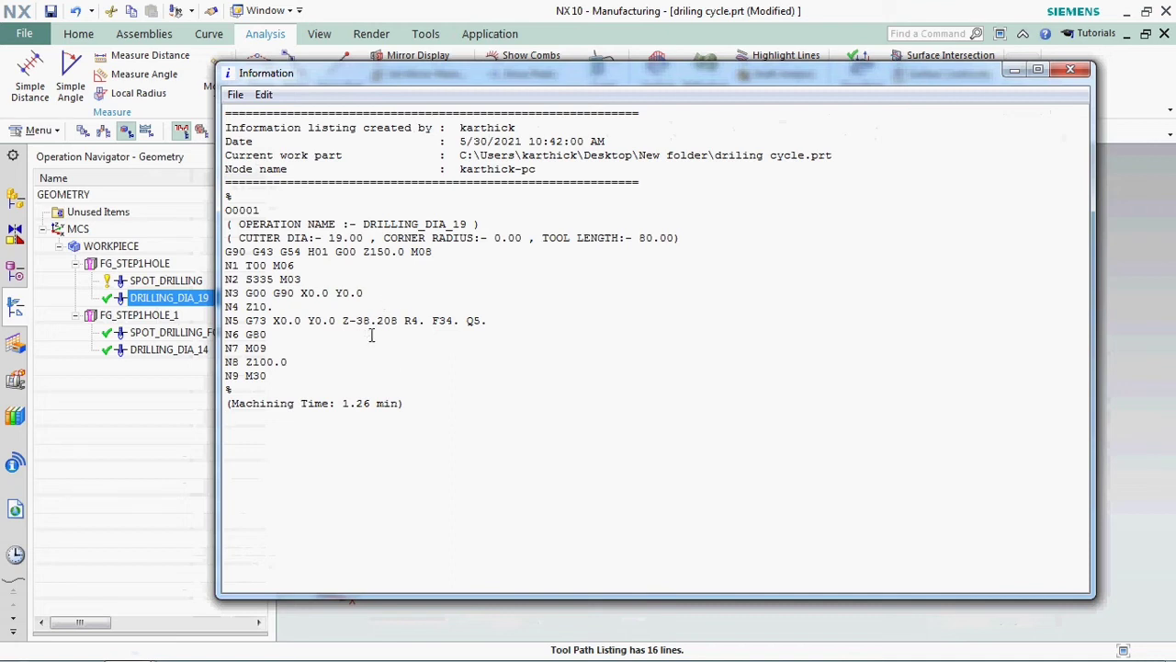
left_click_drag(399, 322, 368, 324)
left_click(1070, 68)
middle_click_drag(449, 386, 325, 407)
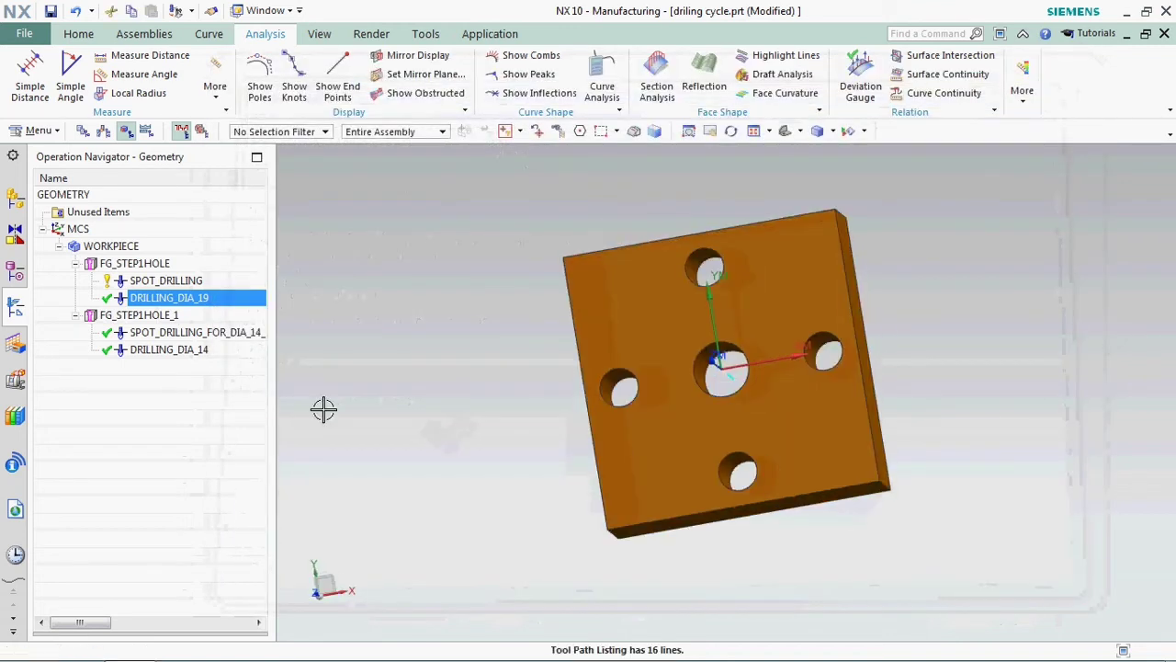
Verify DRILLING_DIA_19's tool path, playing it and resetting the block in 3D Dynamic mode
right_click(161, 305)
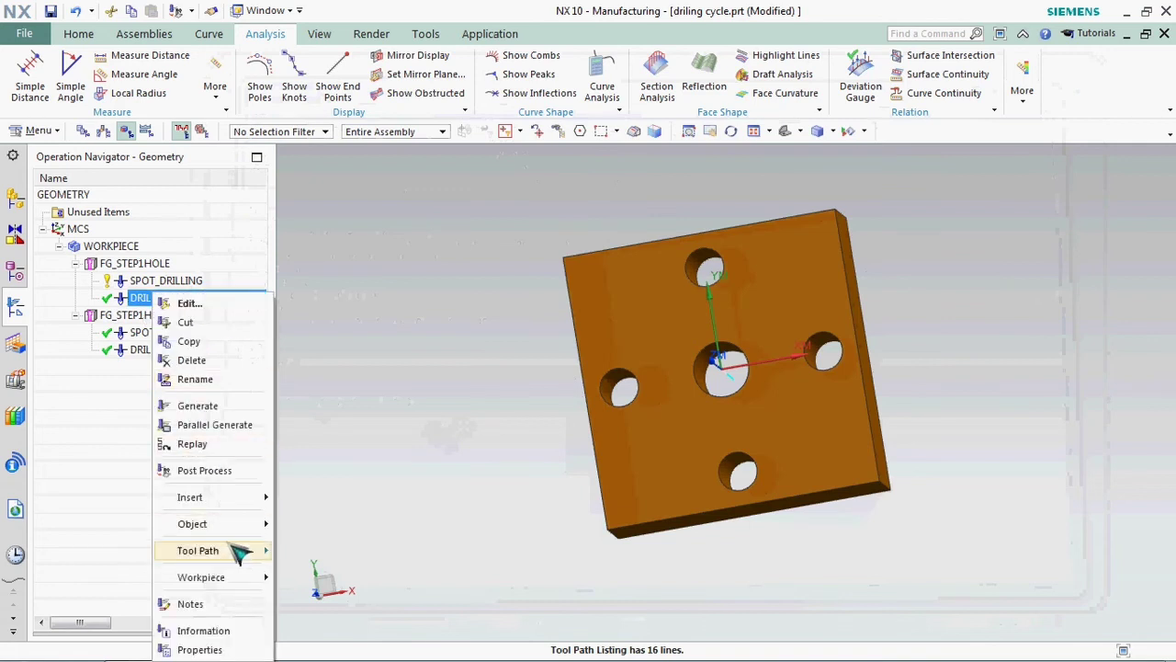
mouse_move(231, 550)
left_click(331, 550)
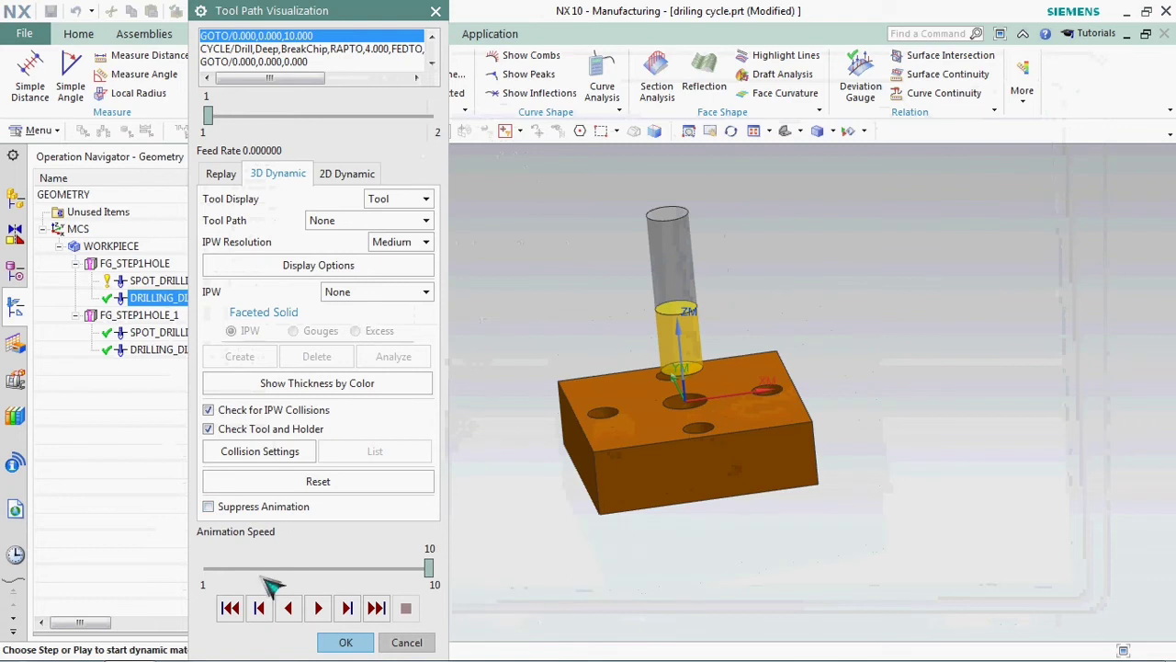
left_click_drag(428, 572, 233, 570)
left_click(318, 608)
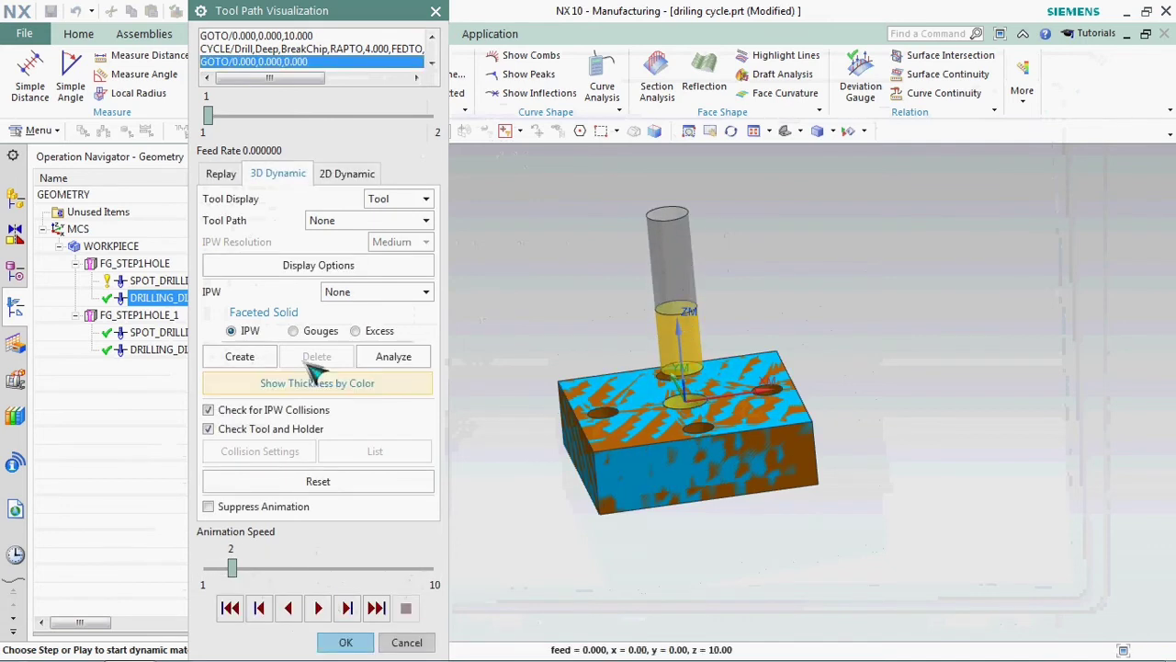
left_click(220, 174)
left_click(278, 173)
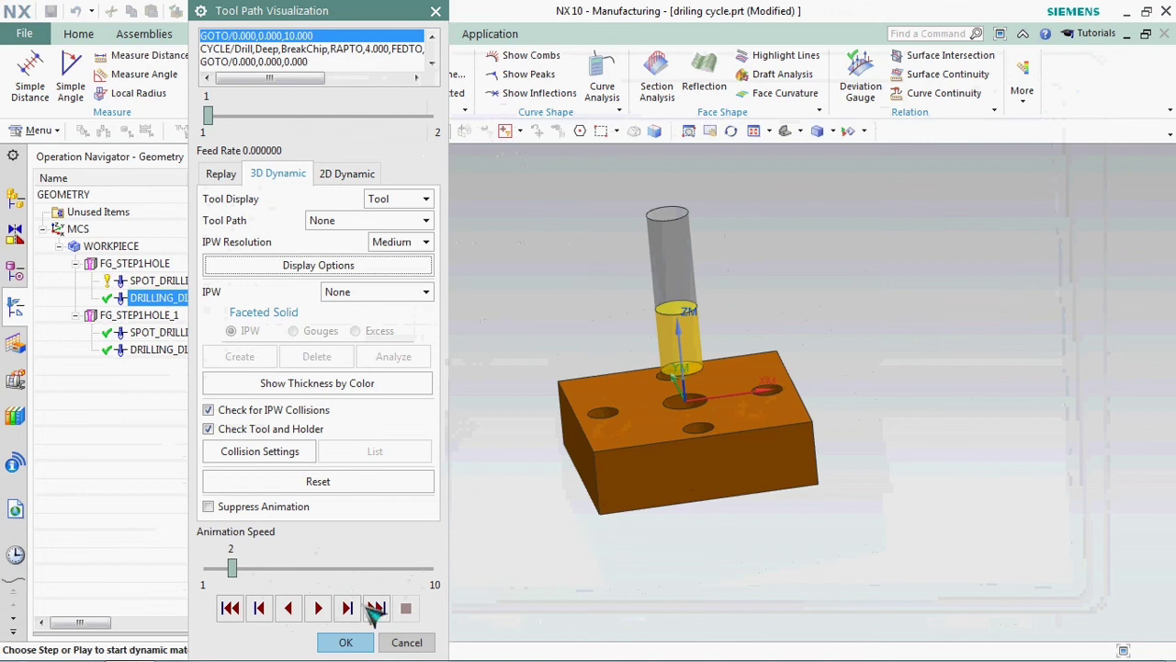
At animation speed 3, step the drill down through the centre hole to z -38.21
left_click(345, 574)
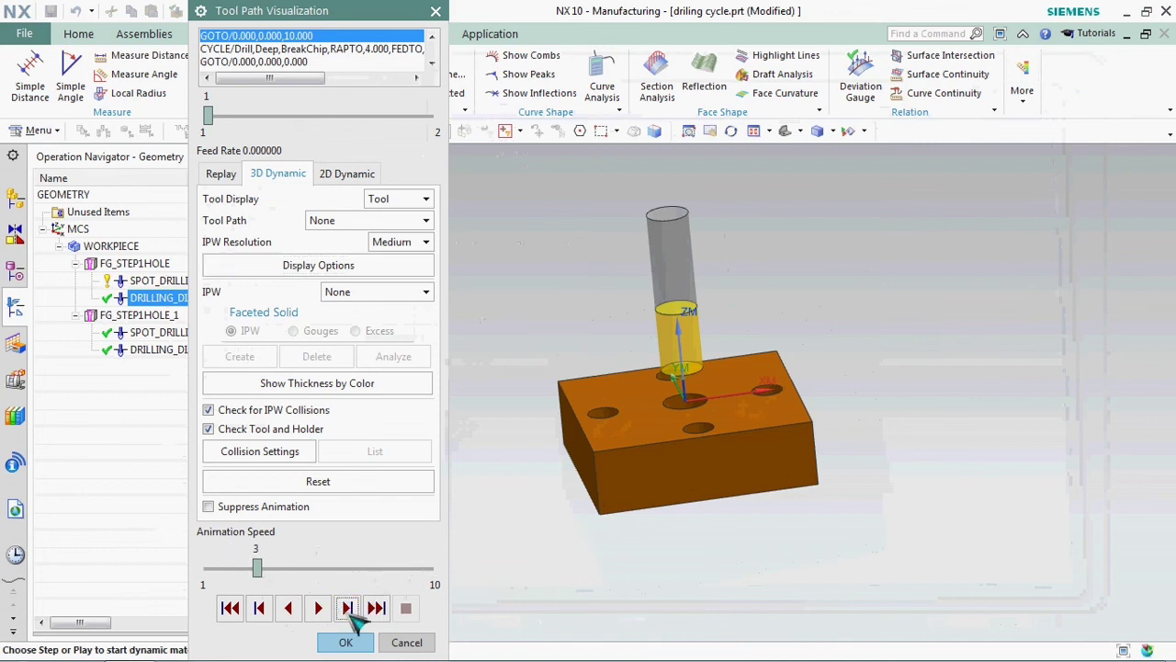
left_click(347, 608)
left_click(346, 609)
left_click(347, 608)
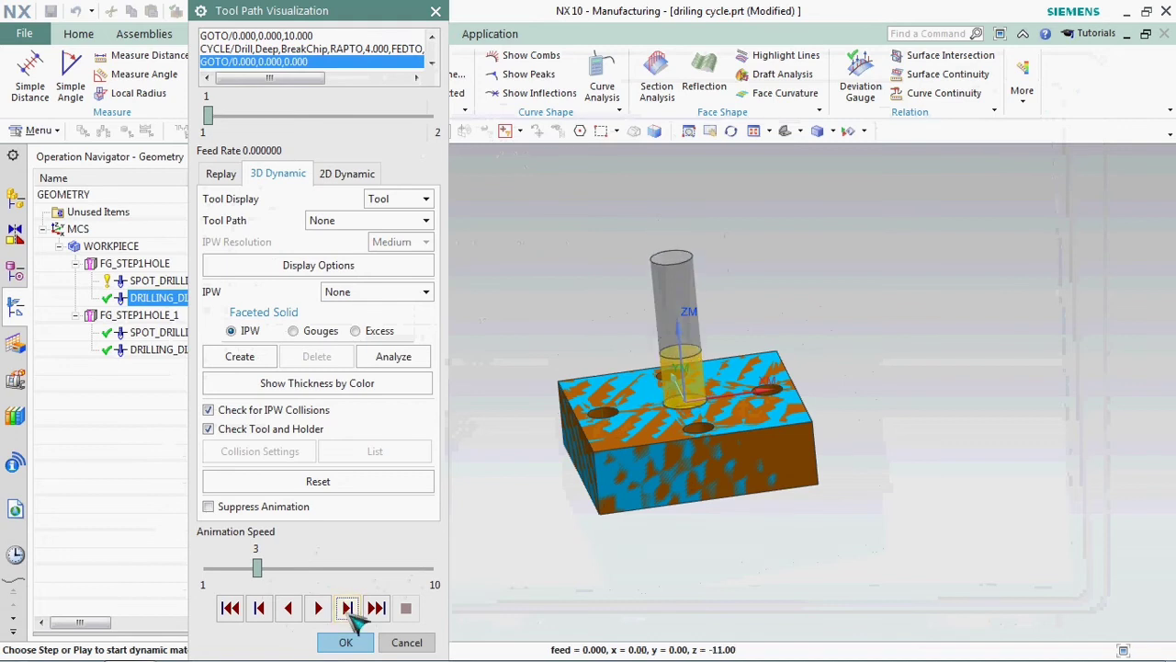
scroll(680, 395, "up", 3)
middle_click_drag(680, 395, 680, 423)
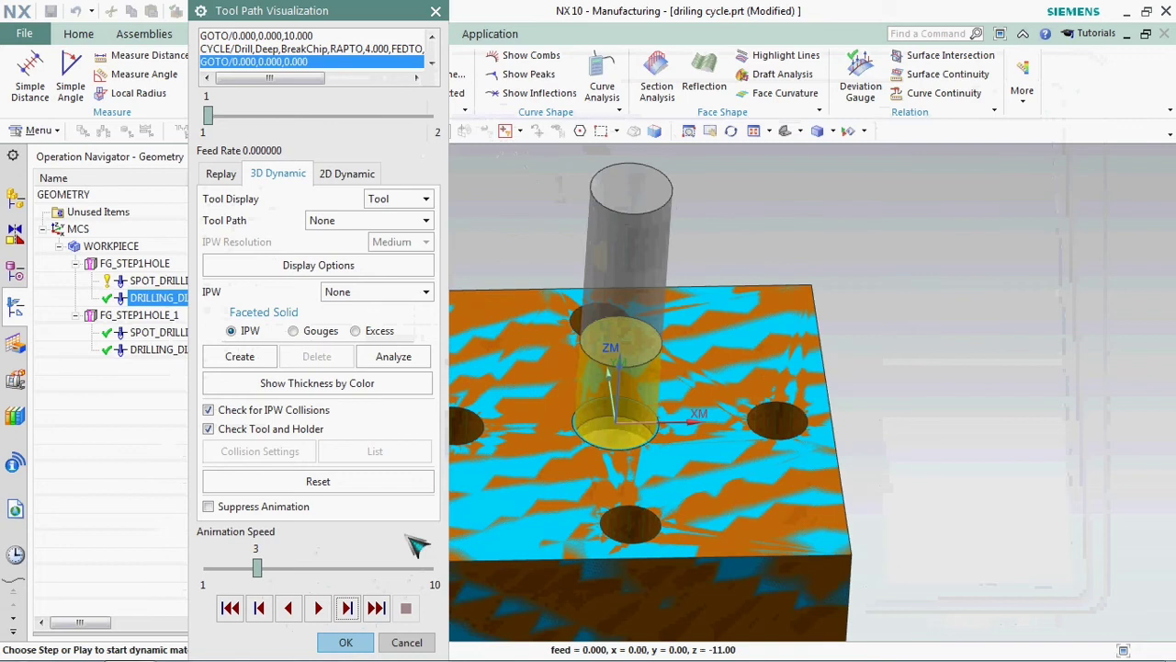
left_click(347, 607)
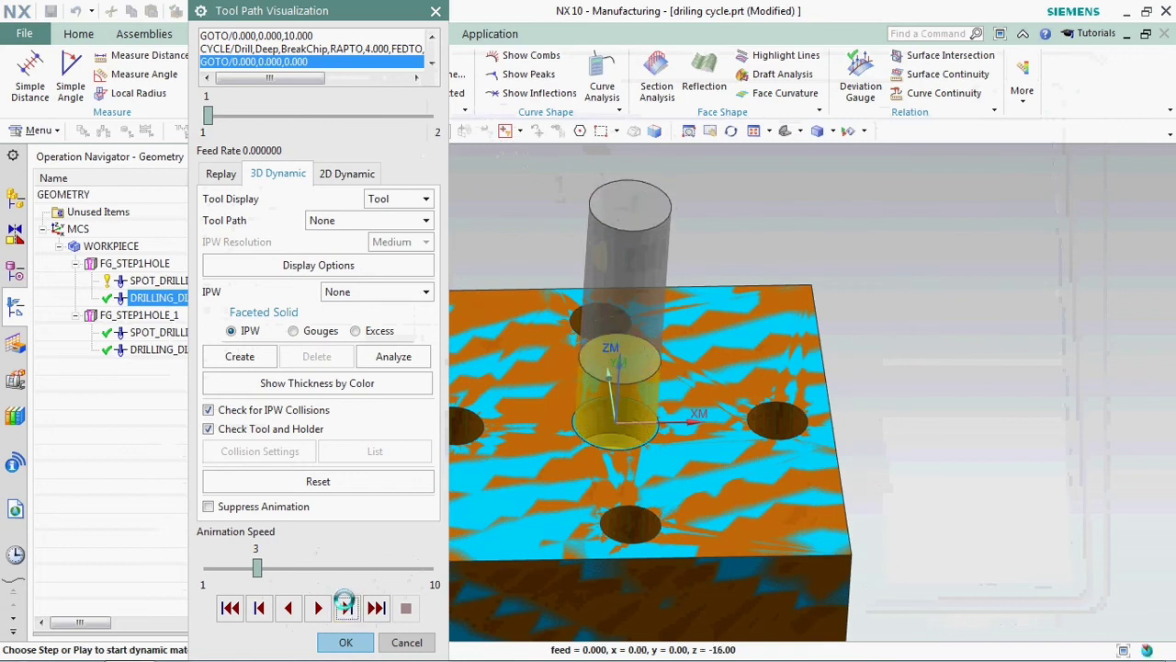
scroll(685, 411, "down", 3)
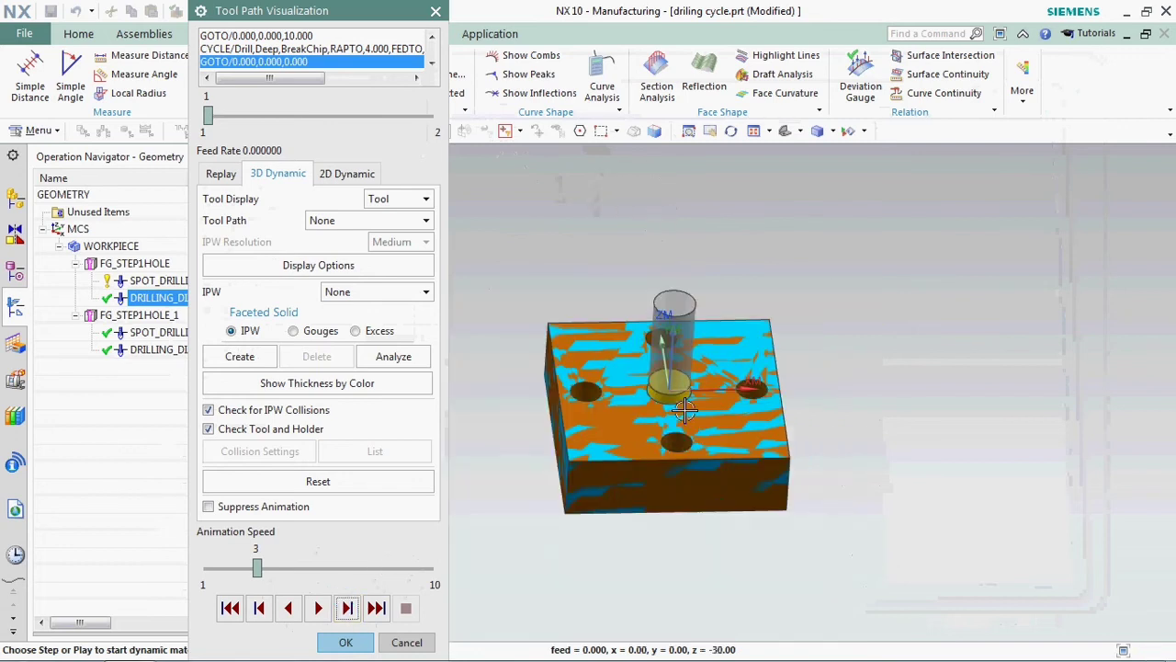
middle_click_drag(684, 412, 685, 354)
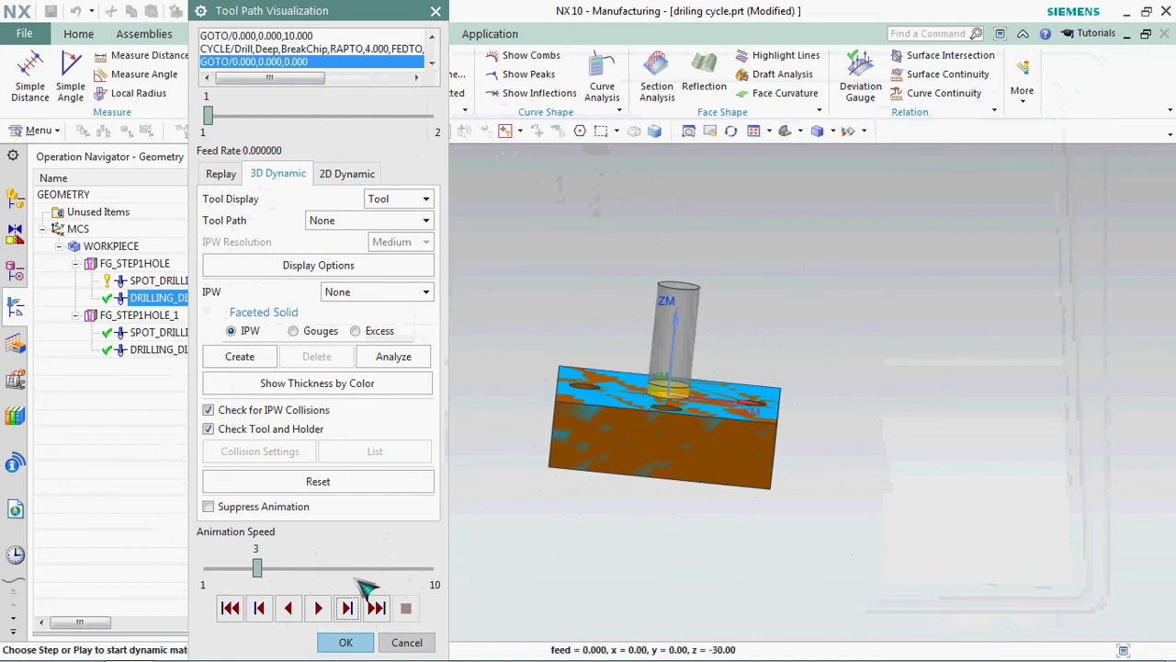
left_click(349, 608)
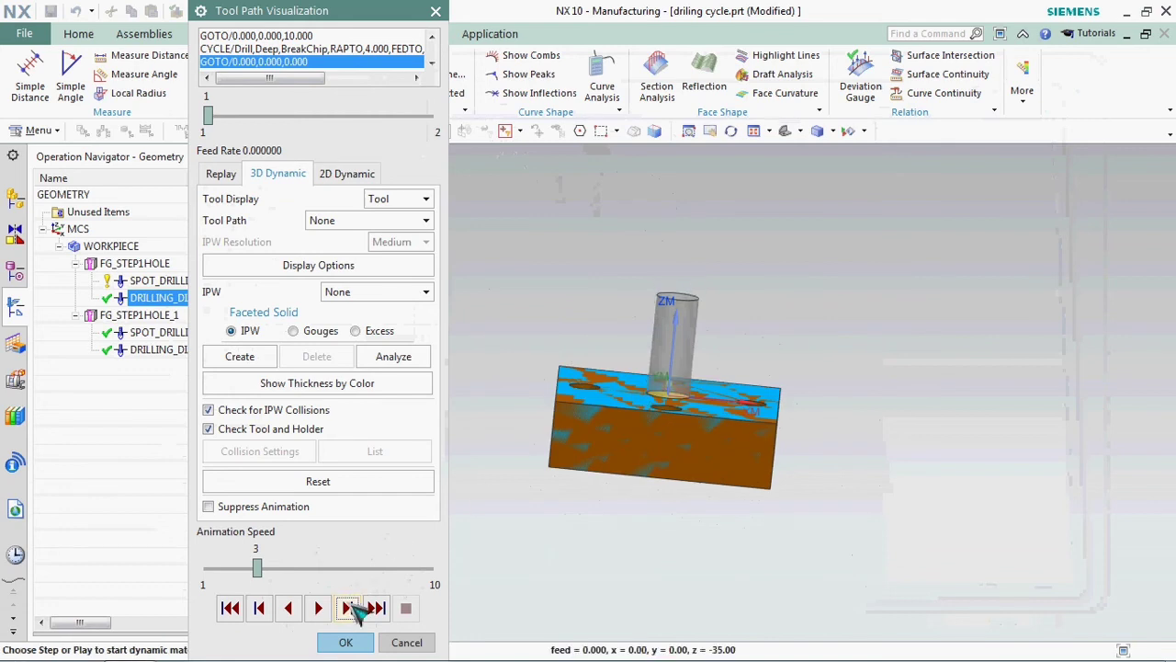
middle_click_drag(640, 475, 643, 432)
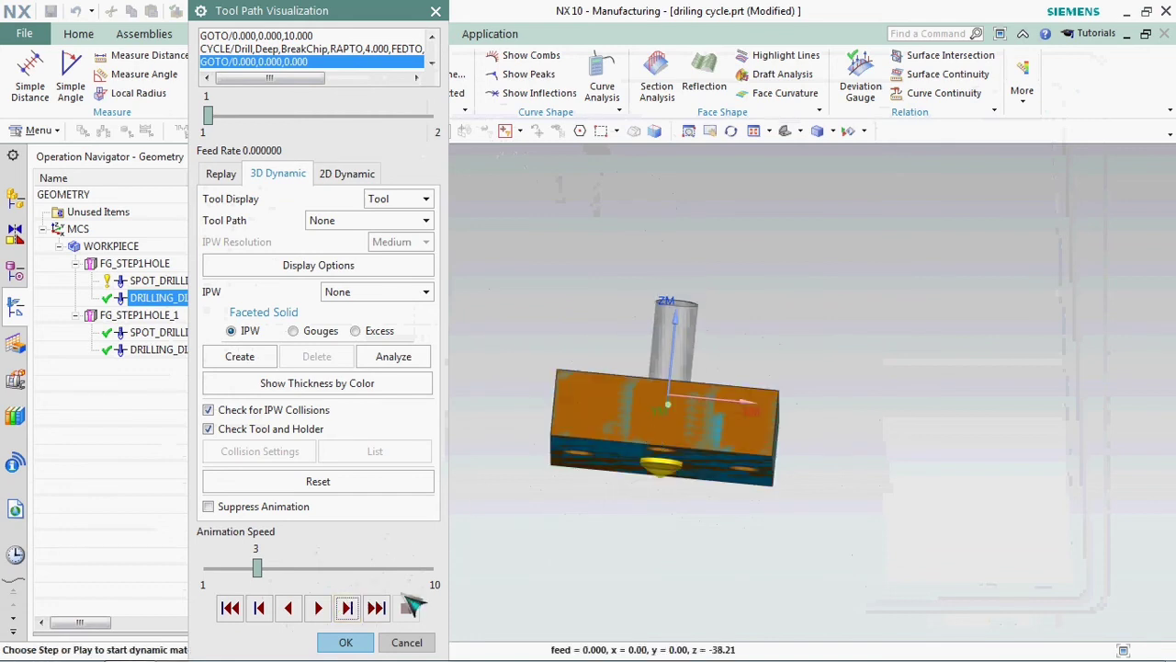